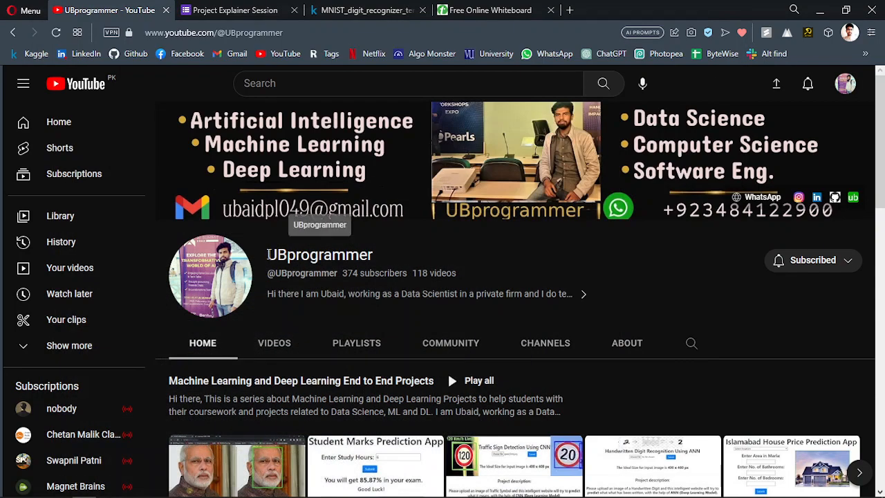
- Copy the UBprogrammer channel name and switch to the MNIST_digit_recognizer Kaggle notebook
{"action": "left_click_drag", "start_coordinate": [268, 254], "coordinate": [403, 253]}
{"action": "key", "text": "ctrl+c"}
{"action": "left_click", "coordinate": [366, 249]}
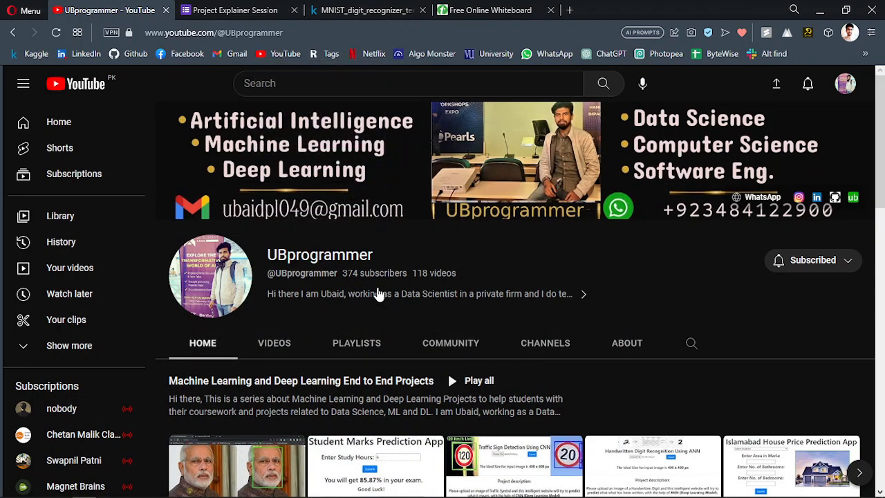
{"action": "left_click", "coordinate": [366, 10]}
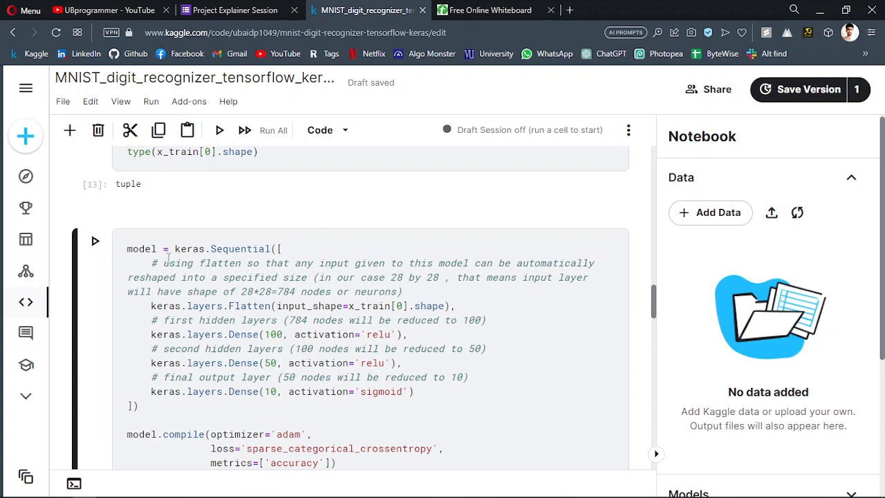
- Highlight the keras.Sequential block and its layer definitions, briefly visiting the whiteboard tab
{"action": "left_click_drag", "start_coordinate": [125, 249], "coordinate": [191, 416]}
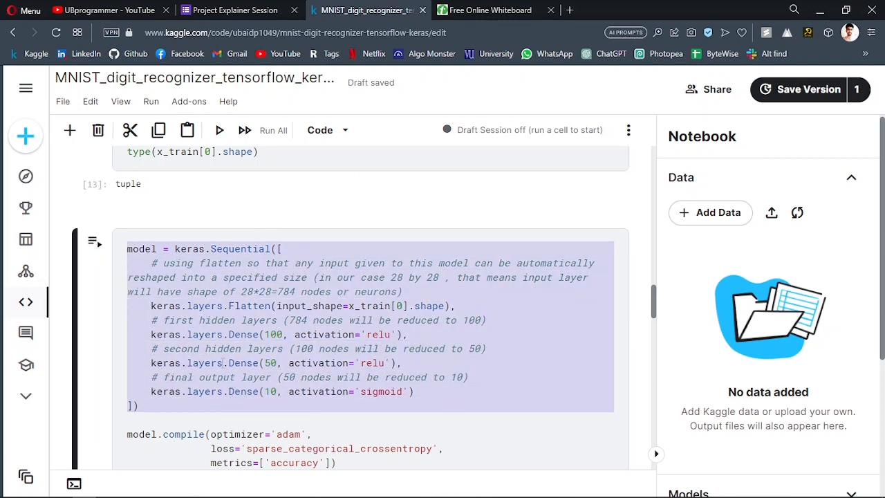
{"action": "left_click", "coordinate": [273, 370]}
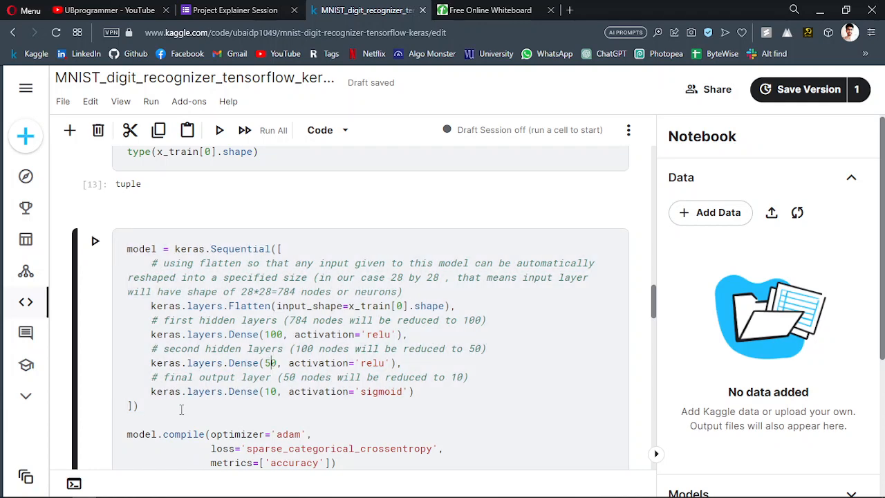
{"action": "left_click_drag", "start_coordinate": [166, 417], "coordinate": [112, 265]}
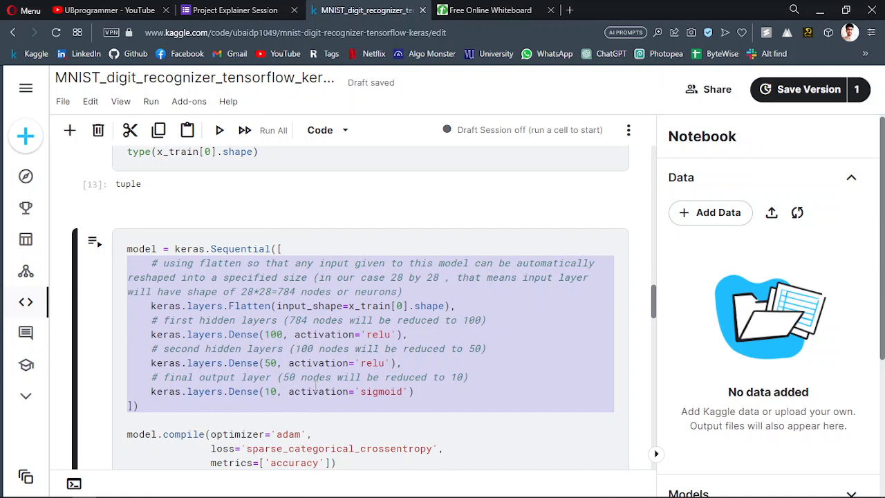
{"action": "left_click", "coordinate": [484, 9]}
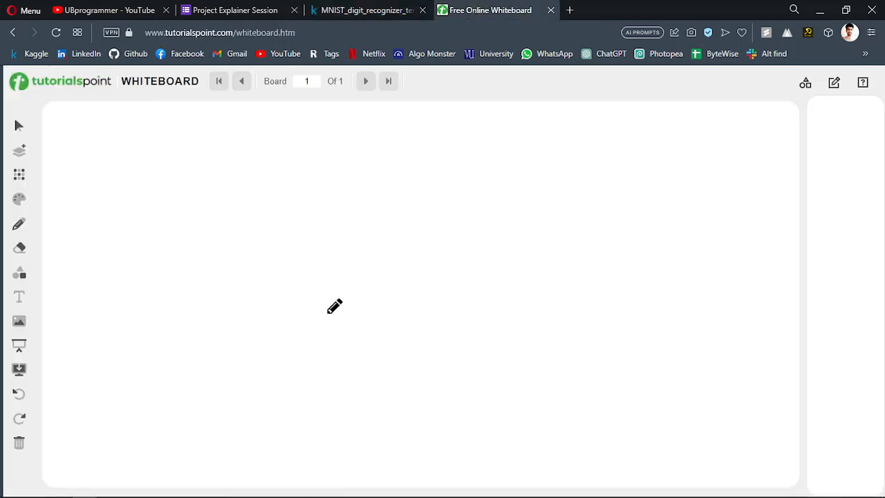
{"action": "left_click", "coordinate": [362, 10]}
{"action": "left_click", "coordinate": [321, 291]}
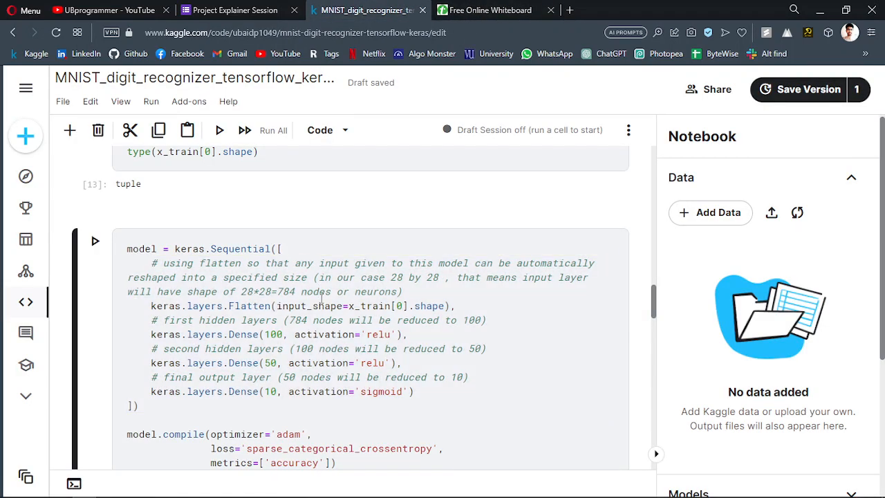
- Review the WhatsApp number and contact email on the Project Explainer Session form, then return to YouTube
{"action": "left_click", "coordinate": [225, 10]}
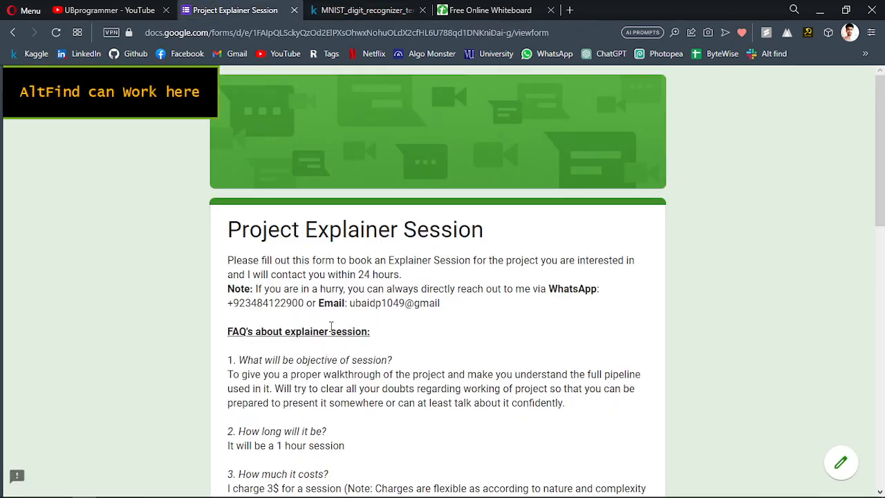
{"action": "scroll", "coordinate": [331, 326], "scroll_direction": "down", "scroll_amount": 5}
{"action": "scroll", "coordinate": [346, 315], "scroll_direction": "down", "scroll_amount": 2}
{"action": "scroll", "coordinate": [401, 201], "scroll_direction": "up", "scroll_amount": 3}
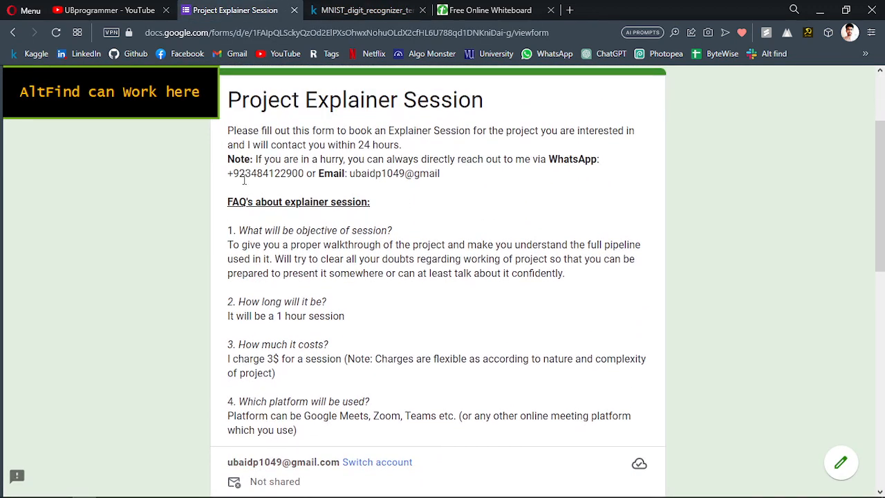
{"action": "left_click_drag", "start_coordinate": [239, 173], "coordinate": [286, 173]}
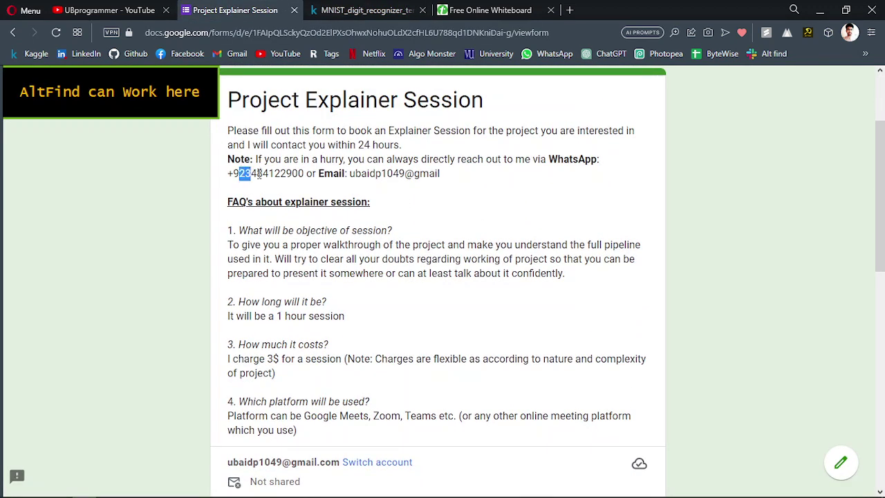
{"action": "left_click", "coordinate": [302, 179]}
{"action": "left_click_drag", "start_coordinate": [359, 174], "coordinate": [404, 174]}
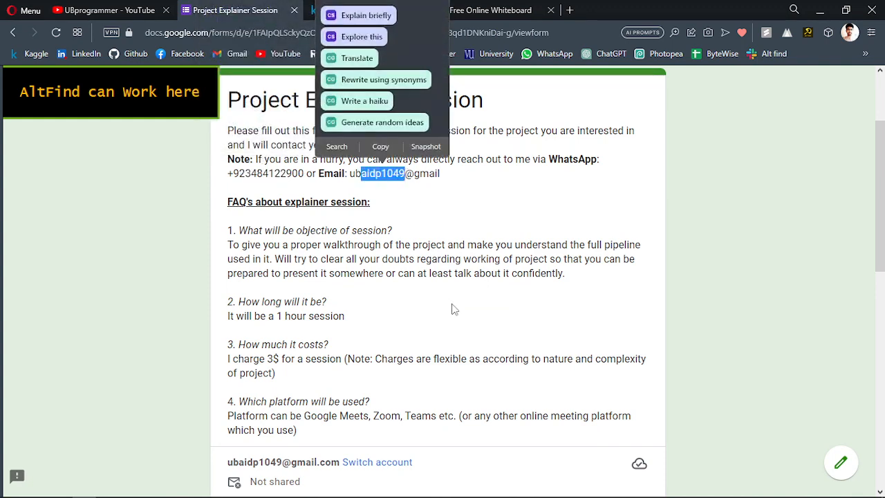
{"action": "left_click", "coordinate": [381, 273]}
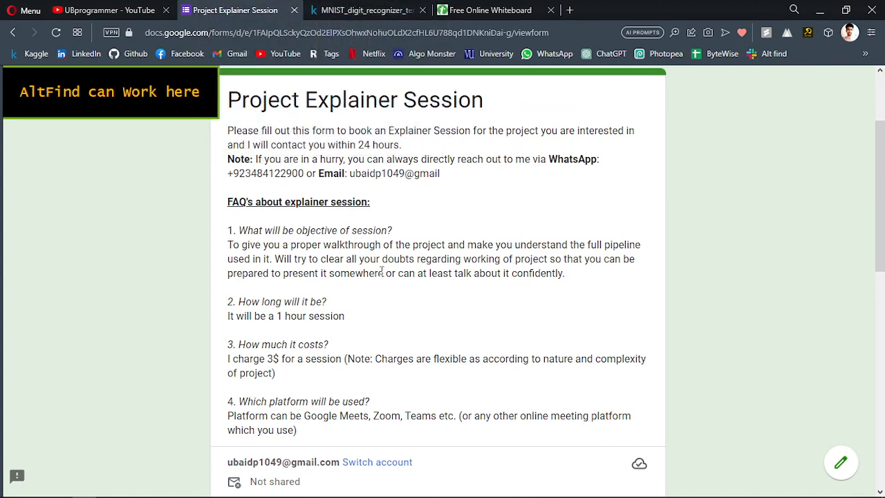
{"action": "left_click", "coordinate": [104, 10]}
{"action": "scroll", "coordinate": [449, 318], "scroll_direction": "down", "scroll_amount": 2}
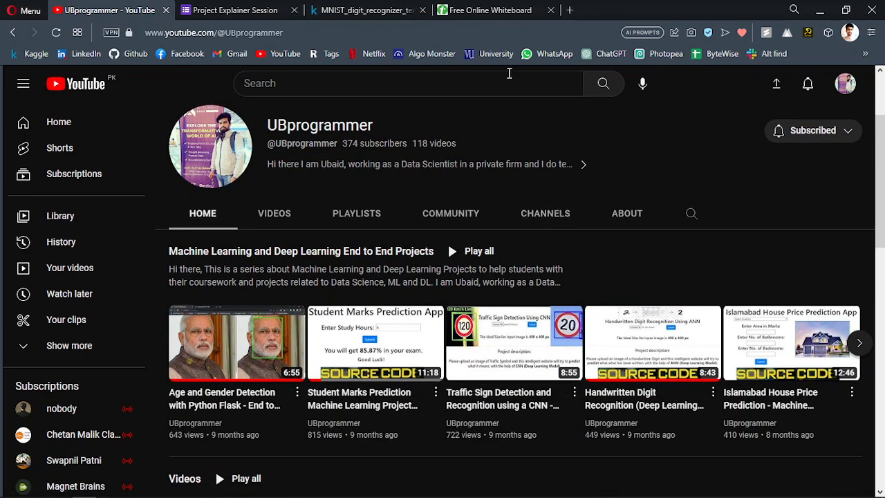
- Highlight x_train[0].shape and the 28 by 28 image size in the Flatten cell, then start a new tab
{"action": "left_click", "coordinate": [363, 10]}
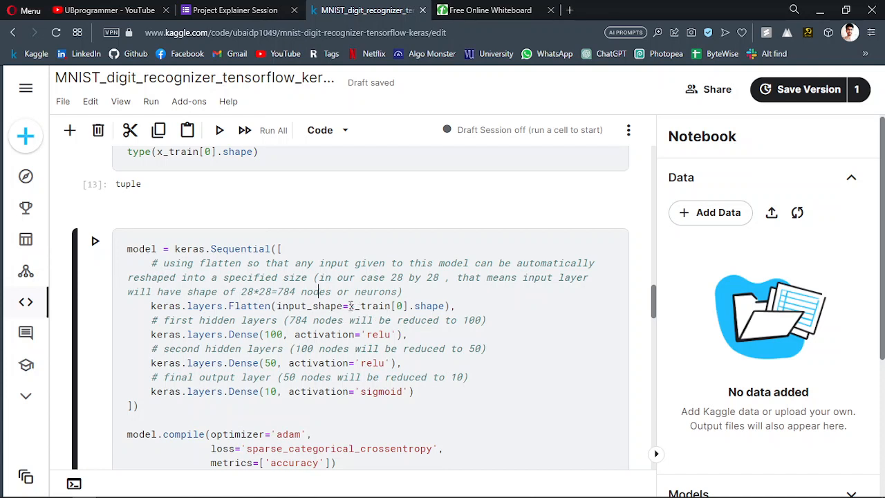
{"action": "left_click_drag", "start_coordinate": [349, 305], "coordinate": [448, 306]}
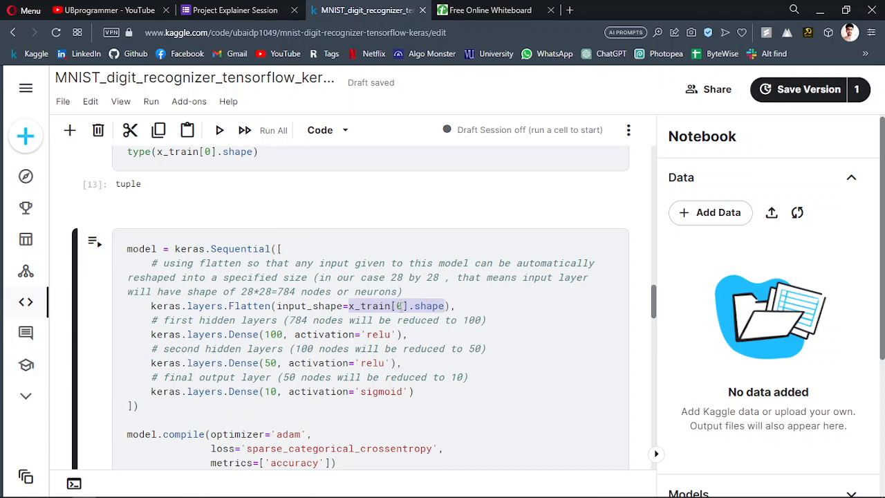
{"action": "left_click_drag", "start_coordinate": [391, 277], "coordinate": [441, 278]}
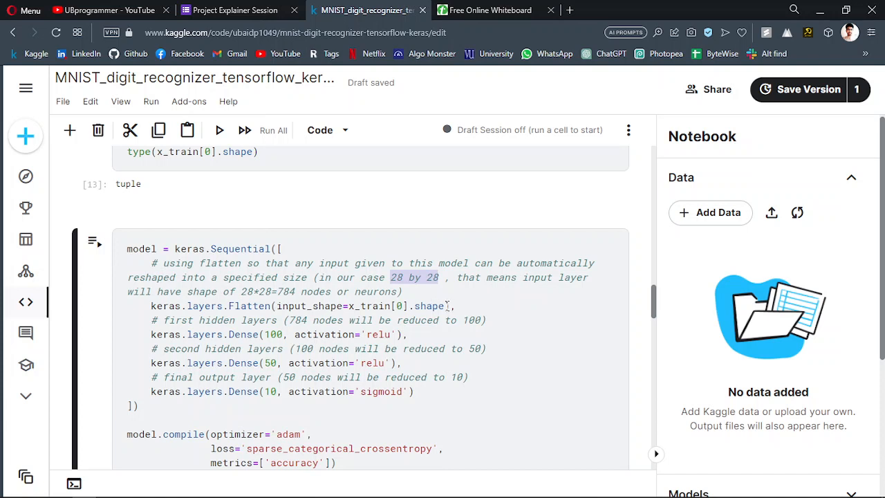
{"action": "left_click_drag", "start_coordinate": [448, 306], "coordinate": [348, 305]}
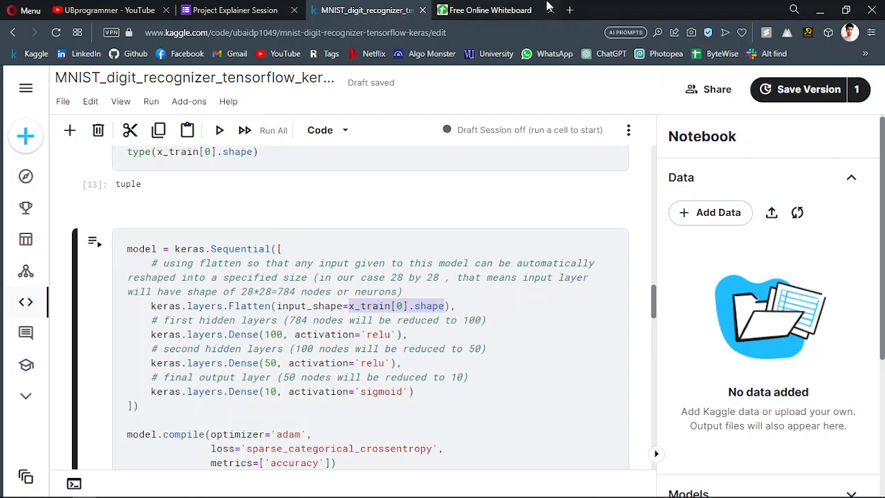
{"action": "left_click", "coordinate": [569, 10]}
{"action": "type", "text": "2"}
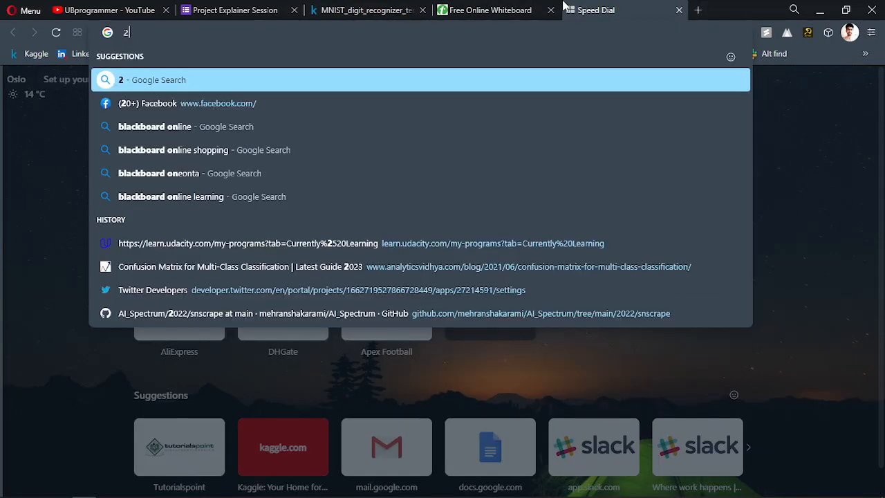
{"action": "type", "text": "8*2"}
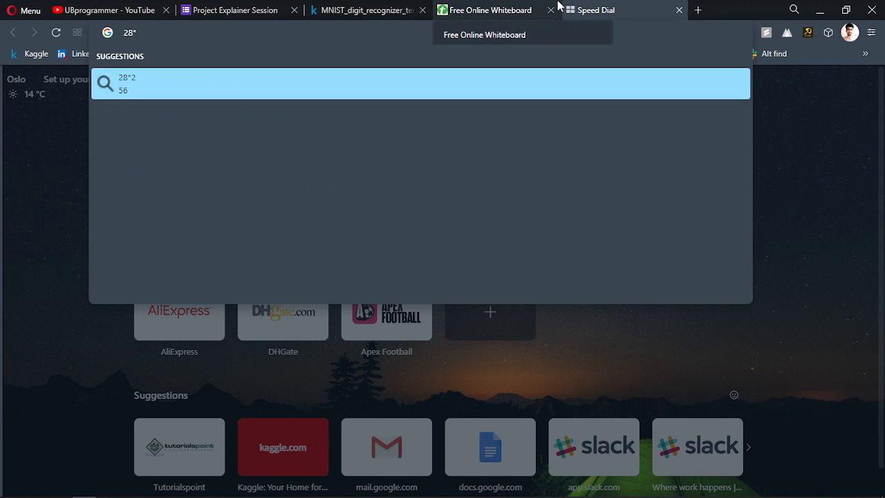
{"action": "type", "text": "8"}
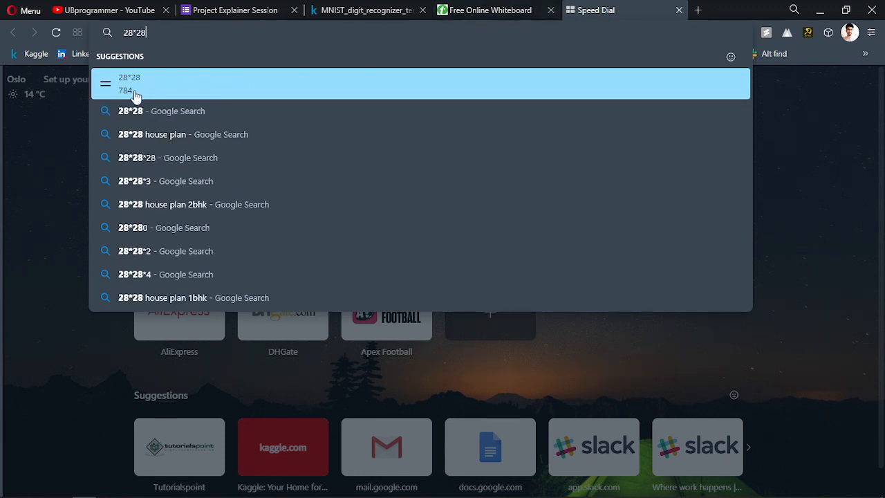
- After the address bar gives 28*28 = 784, dismiss suggestions and return to the Kaggle notebook
{"action": "key", "text": "Escape"}
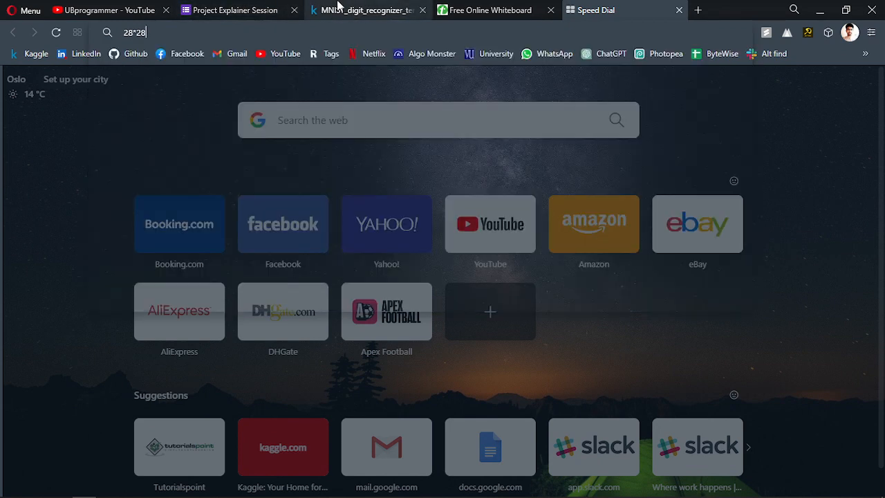
{"action": "left_click", "coordinate": [338, 8]}
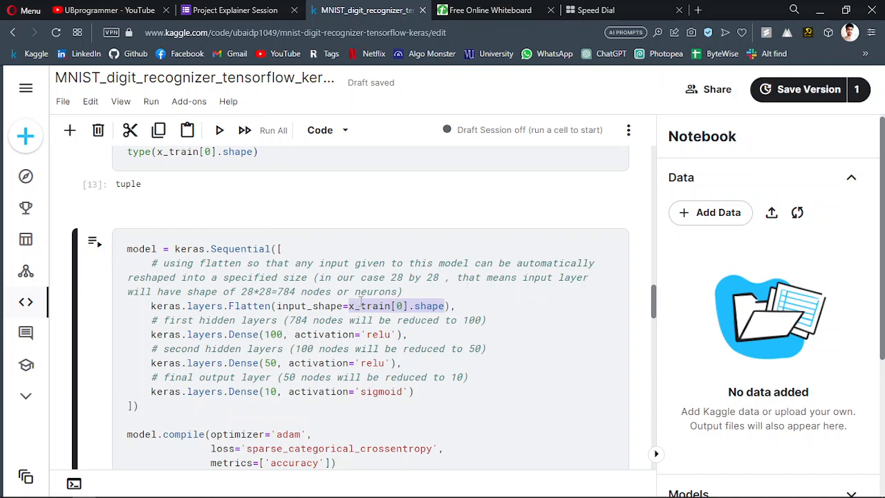
{"action": "type", "text": "784"}
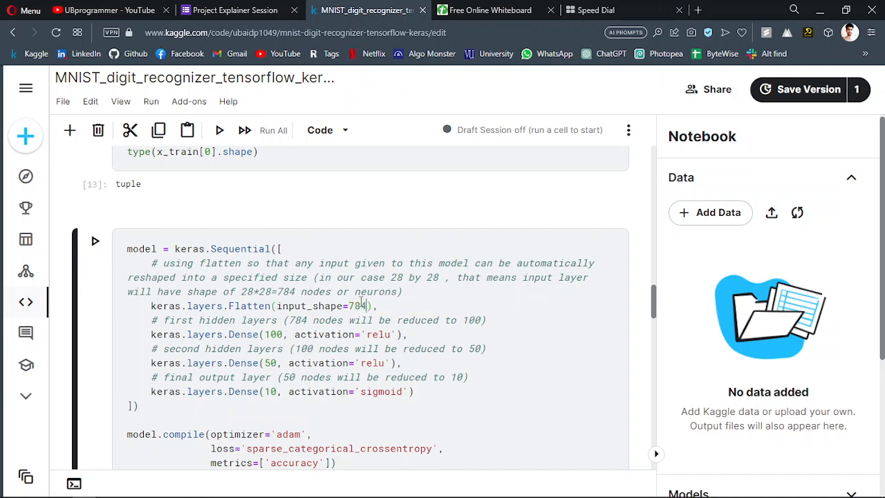
- Undo the 784 edit to restore x_train[0].shape, then switch to the Free Online Whiteboard
{"action": "key", "text": "ctrl+z"}
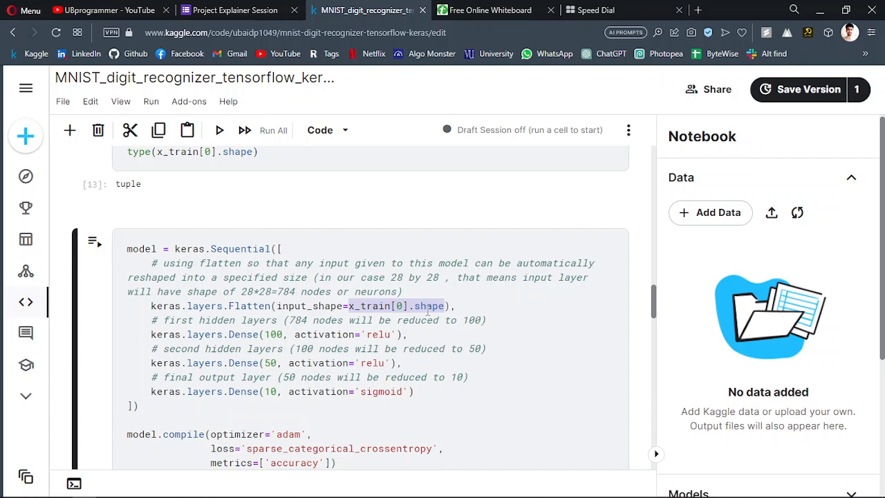
{"action": "left_click", "coordinate": [428, 309]}
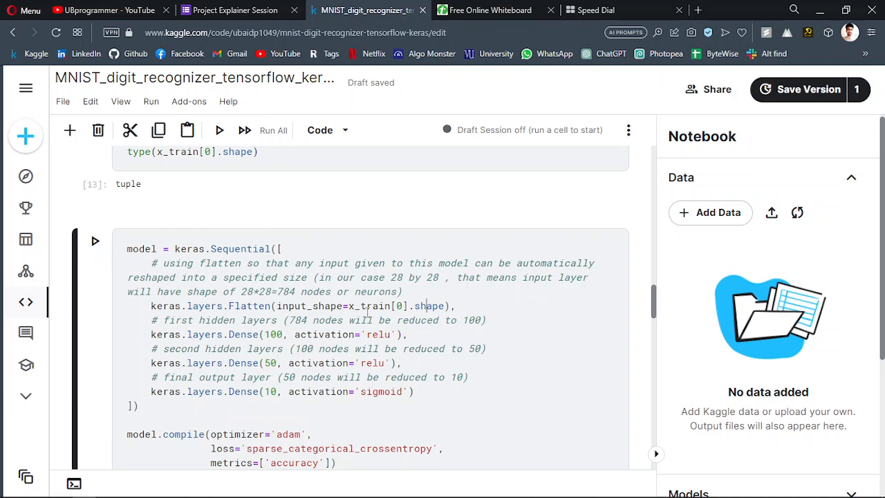
{"action": "left_click", "coordinate": [349, 304]}
{"action": "left_click", "coordinate": [484, 9]}
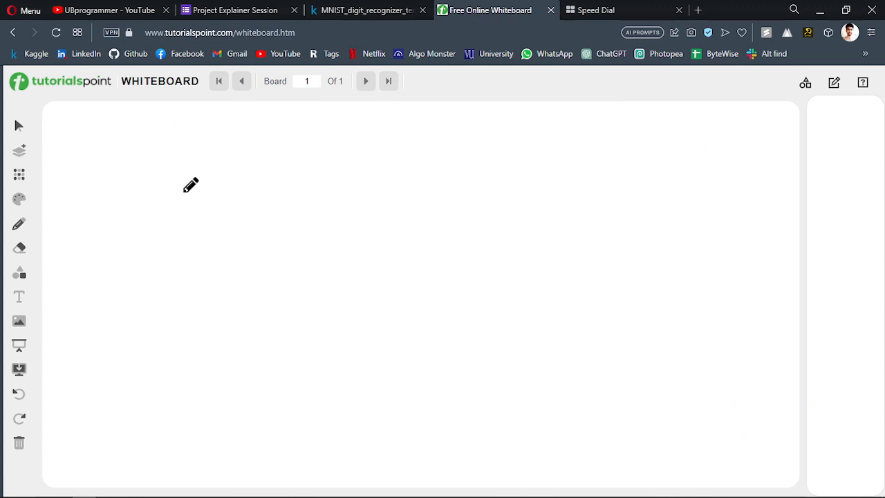
- Sketch two stacked neuron circles on the board's left side, then return to the Kaggle notebook
{"action": "mouse_move", "coordinate": [176, 184]}
{"action": "left_mouse_down"}
{"action": "mouse_move", "coordinate": [154, 174]}
{"action": "mouse_move", "coordinate": [135, 183]}
{"action": "mouse_move", "coordinate": [151, 219]}
{"action": "mouse_move", "coordinate": [181, 195]}
{"action": "mouse_move", "coordinate": [174, 180]}
{"action": "left_mouse_up"}
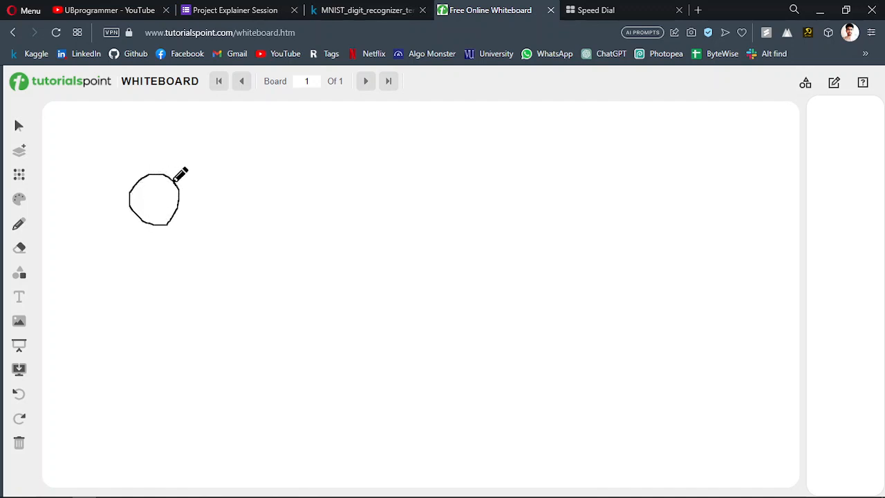
{"action": "mouse_move", "coordinate": [163, 248]}
{"action": "left_mouse_down"}
{"action": "mouse_move", "coordinate": [140, 279]}
{"action": "mouse_move", "coordinate": [185, 263]}
{"action": "mouse_move", "coordinate": [171, 238]}
{"action": "mouse_move", "coordinate": [157, 248]}
{"action": "left_mouse_up"}
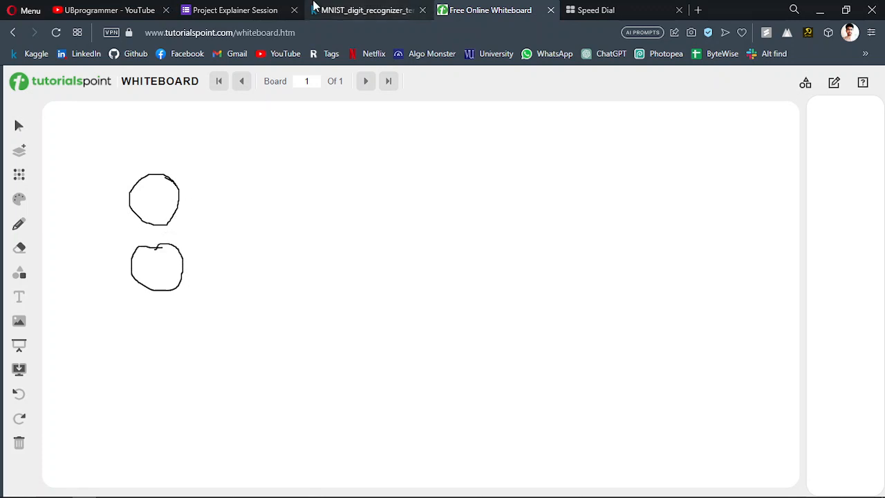
{"action": "left_click", "coordinate": [235, 9]}
{"action": "left_click", "coordinate": [366, 10]}
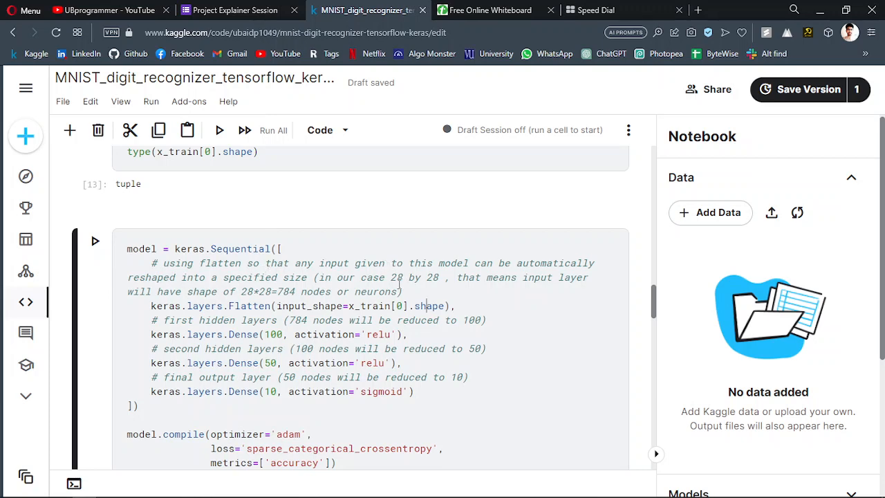
{"action": "scroll", "coordinate": [275, 248], "scroll_direction": "up", "scroll_amount": 5}
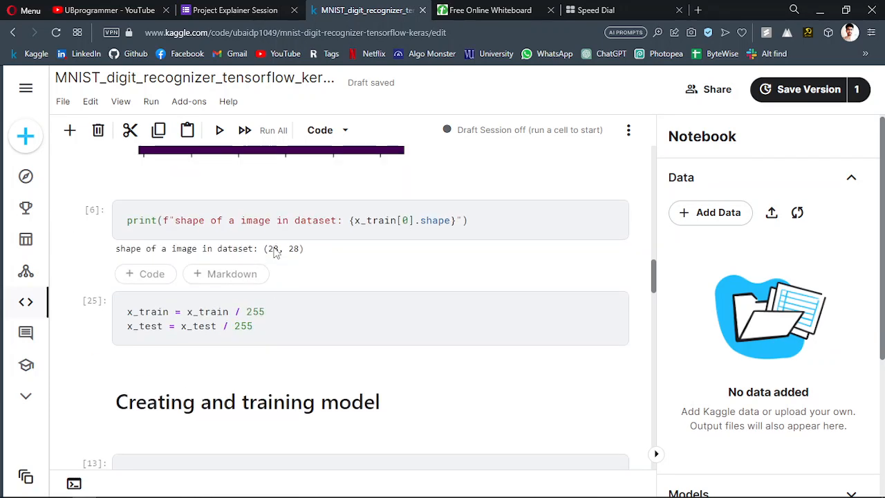
{"action": "scroll", "coordinate": [275, 248], "scroll_direction": "up", "scroll_amount": 5}
{"action": "scroll", "coordinate": [275, 247], "scroll_direction": "up", "scroll_amount": 5}
{"action": "scroll", "coordinate": [275, 248], "scroll_direction": "up", "scroll_amount": 5}
{"action": "scroll", "coordinate": [276, 247], "scroll_direction": "down", "scroll_amount": 5}
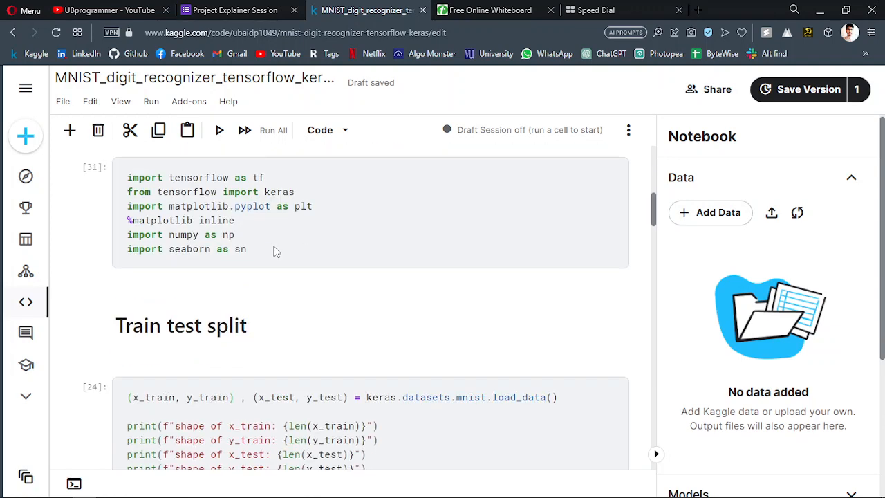
{"action": "scroll", "coordinate": [275, 249], "scroll_direction": "down", "scroll_amount": 5}
{"action": "scroll", "coordinate": [275, 250], "scroll_direction": "down", "scroll_amount": 5}
{"action": "scroll", "coordinate": [275, 250], "scroll_direction": "down", "scroll_amount": 5}
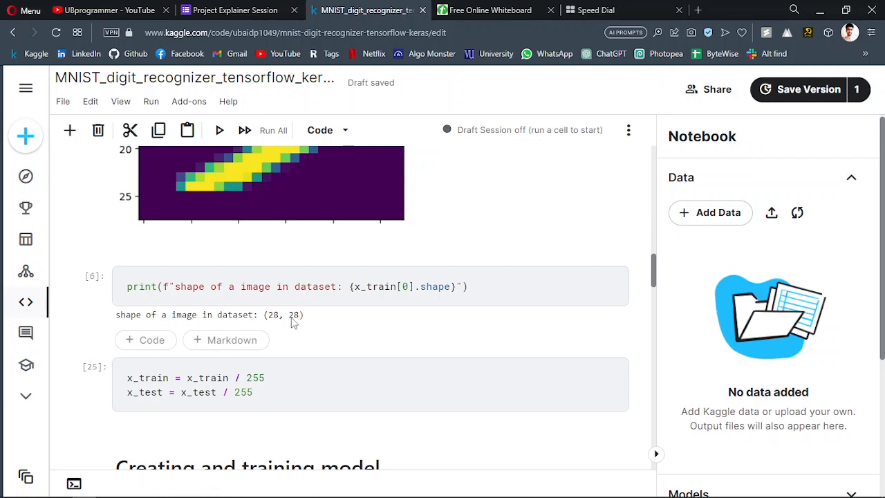
{"action": "scroll", "coordinate": [301, 322], "scroll_direction": "down", "scroll_amount": 1}
{"action": "scroll", "coordinate": [301, 322], "scroll_direction": "down", "scroll_amount": 5}
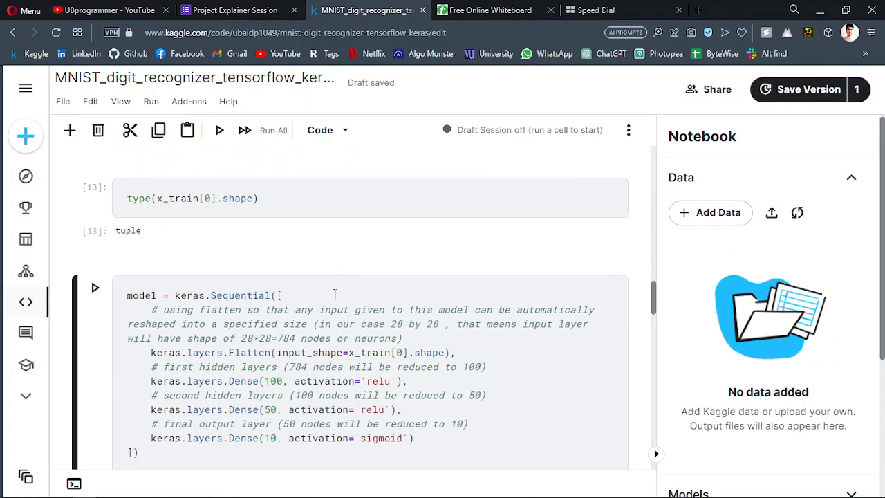
{"action": "scroll", "coordinate": [318, 311], "scroll_direction": "down", "scroll_amount": 5}
{"action": "scroll", "coordinate": [332, 305], "scroll_direction": "down", "scroll_amount": 3}
{"action": "scroll", "coordinate": [340, 295], "scroll_direction": "down", "scroll_amount": 3}
{"action": "scroll", "coordinate": [340, 295], "scroll_direction": "down", "scroll_amount": 4}
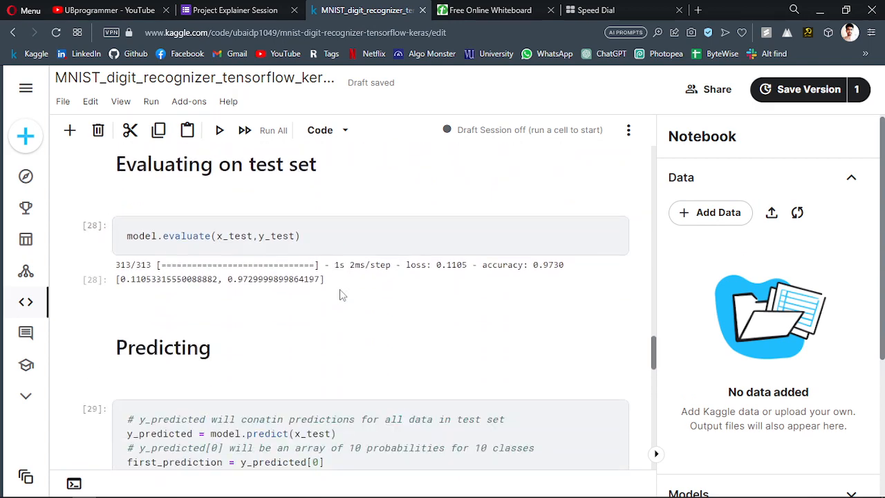
{"action": "scroll", "coordinate": [340, 296], "scroll_direction": "down", "scroll_amount": 3}
{"action": "scroll", "coordinate": [340, 295], "scroll_direction": "up", "scroll_amount": 8}
{"action": "scroll", "coordinate": [340, 295], "scroll_direction": "up", "scroll_amount": 6}
{"action": "scroll", "coordinate": [340, 295], "scroll_direction": "up", "scroll_amount": 1}
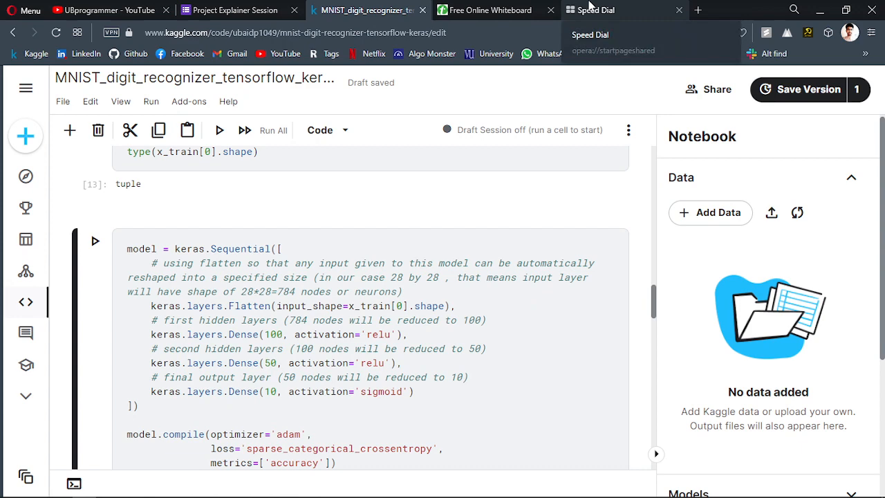
- Add gap dots and a bottom circle to the input column and write n=784 beneath it
{"action": "left_click", "coordinate": [591, 10]}
{"action": "left_click", "coordinate": [492, 10]}
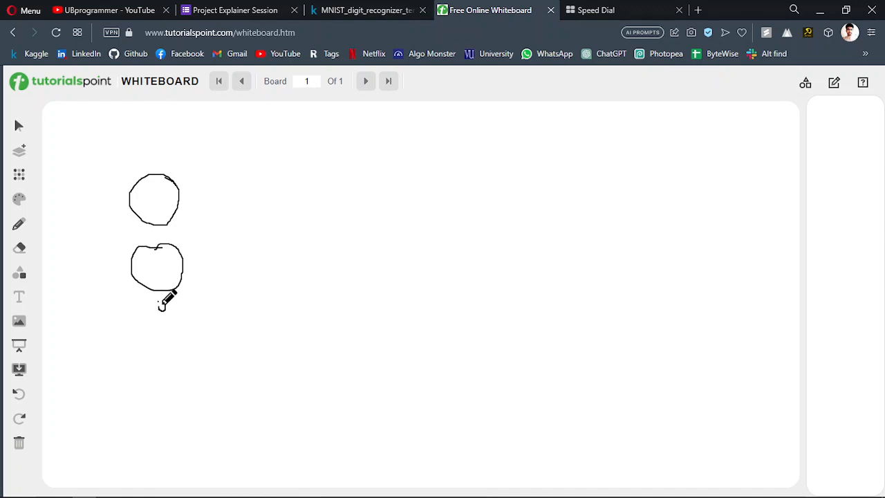
{"action": "mouse_move", "coordinate": [159, 304]}
{"action": "left_mouse_down"}
{"action": "mouse_move", "coordinate": [163, 344]}
{"action": "mouse_move", "coordinate": [149, 410]}
{"action": "mouse_move", "coordinate": [168, 354]}
{"action": "left_mouse_up"}
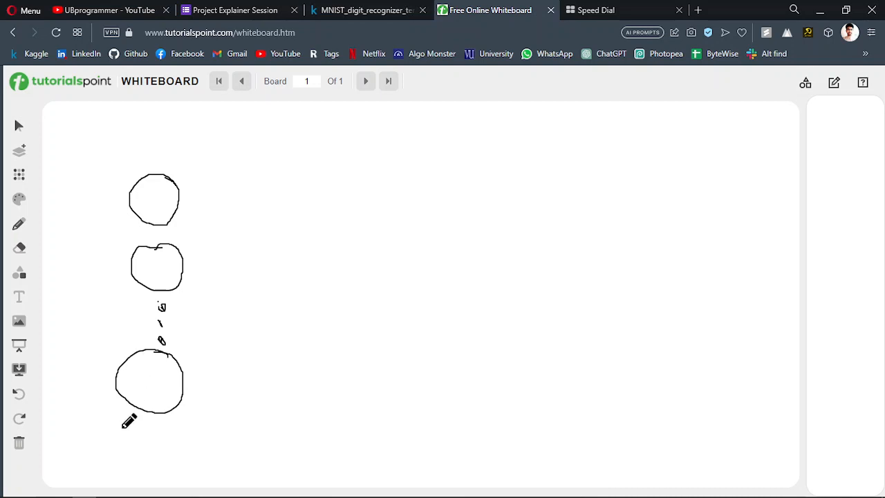
{"action": "mouse_move", "coordinate": [123, 429]}
{"action": "left_mouse_down"}
{"action": "mouse_move", "coordinate": [138, 443]}
{"action": "mouse_move", "coordinate": [167, 427]}
{"action": "mouse_move", "coordinate": [167, 451]}
{"action": "mouse_move", "coordinate": [180, 435]}
{"action": "mouse_move", "coordinate": [179, 456]}
{"action": "mouse_move", "coordinate": [182, 423]}
{"action": "mouse_move", "coordinate": [196, 439]}
{"action": "mouse_move", "coordinate": [198, 464]}
{"action": "left_mouse_up"}
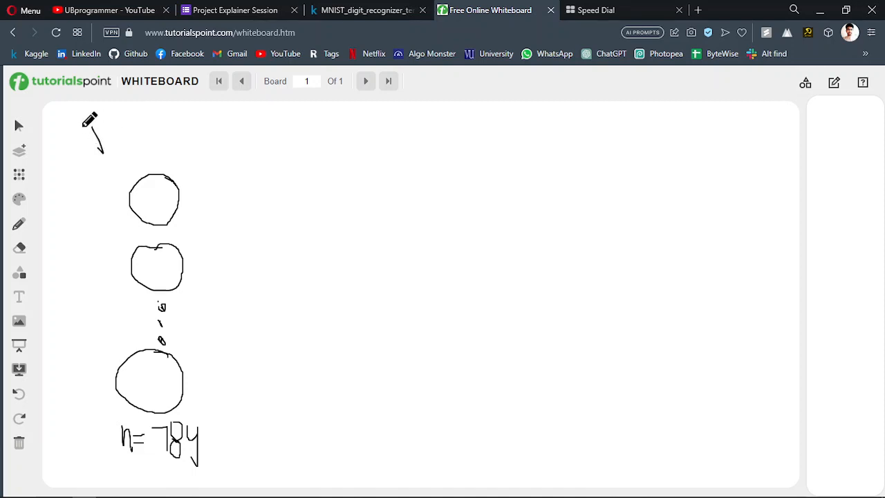
- Write the heading 'Input layer' above the column, then go back to the Kaggle notebook
{"action": "mouse_move", "coordinate": [82, 125]}
{"action": "left_mouse_down"}
{"action": "mouse_move", "coordinate": [105, 125]}
{"action": "mouse_move", "coordinate": [100, 151]}
{"action": "mouse_move", "coordinate": [118, 151]}
{"action": "left_mouse_up"}
{"action": "mouse_move", "coordinate": [112, 131]}
{"action": "left_mouse_down"}
{"action": "mouse_move", "coordinate": [122, 163]}
{"action": "mouse_move", "coordinate": [111, 146]}
{"action": "mouse_move", "coordinate": [135, 147]}
{"action": "mouse_move", "coordinate": [138, 125]}
{"action": "left_mouse_up"}
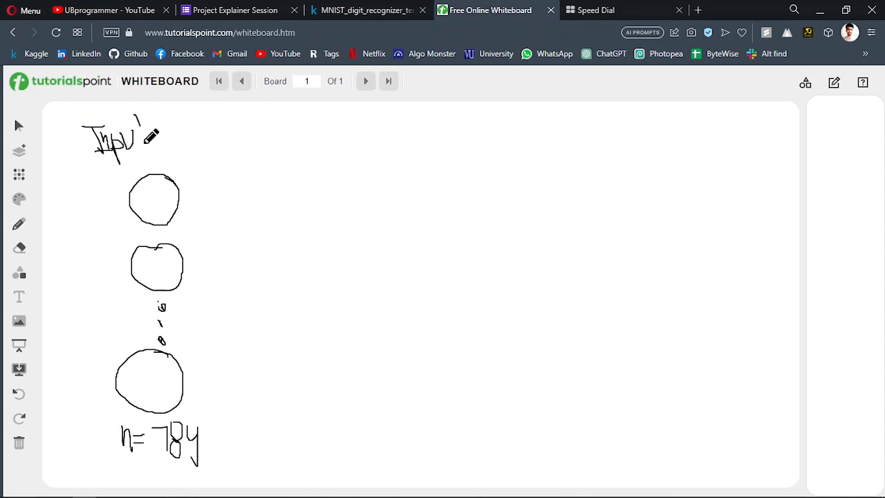
{"action": "left_click_drag", "start_coordinate": [139, 117], "coordinate": [153, 148]}
{"action": "mouse_move", "coordinate": [158, 116]}
{"action": "left_mouse_down"}
{"action": "mouse_move", "coordinate": [194, 155]}
{"action": "mouse_move", "coordinate": [213, 133]}
{"action": "left_mouse_up"}
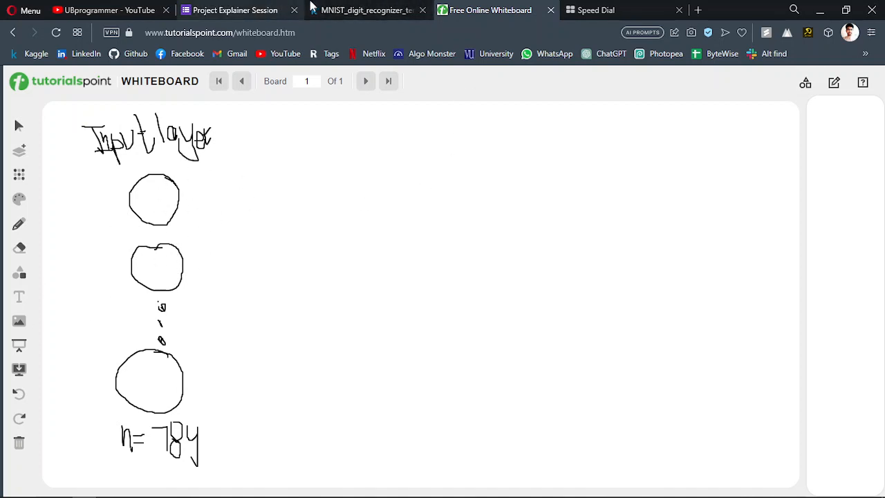
{"action": "left_click", "coordinate": [345, 10]}
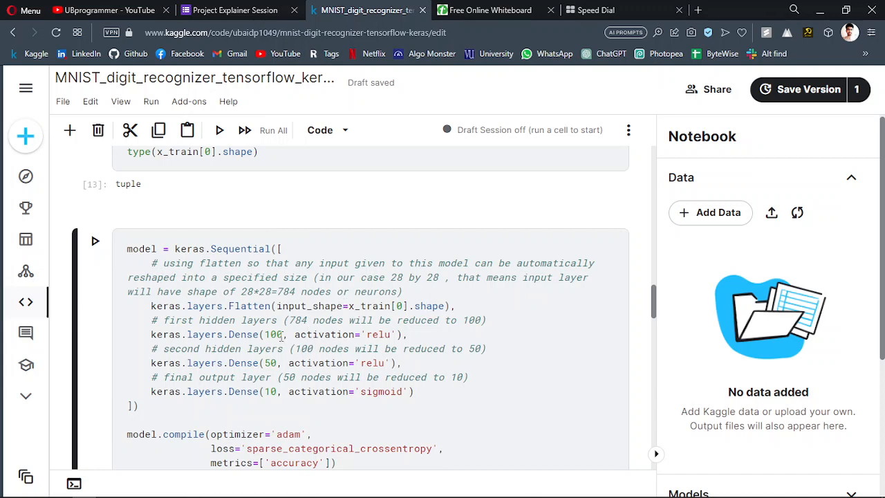
- Highlight the 100 in Dense(100, ...) and return to the whiteboard drawing
{"action": "double_click", "coordinate": [272, 335]}
{"action": "left_click", "coordinate": [484, 10]}
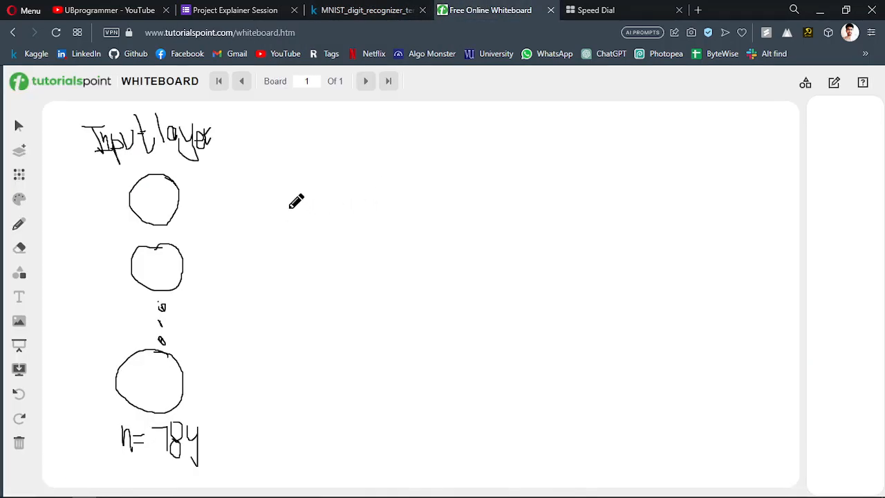
- Draw a second column of neuron circles with gap dots and label it 100
{"action": "left_click_drag", "start_coordinate": [289, 205], "coordinate": [291, 204]}
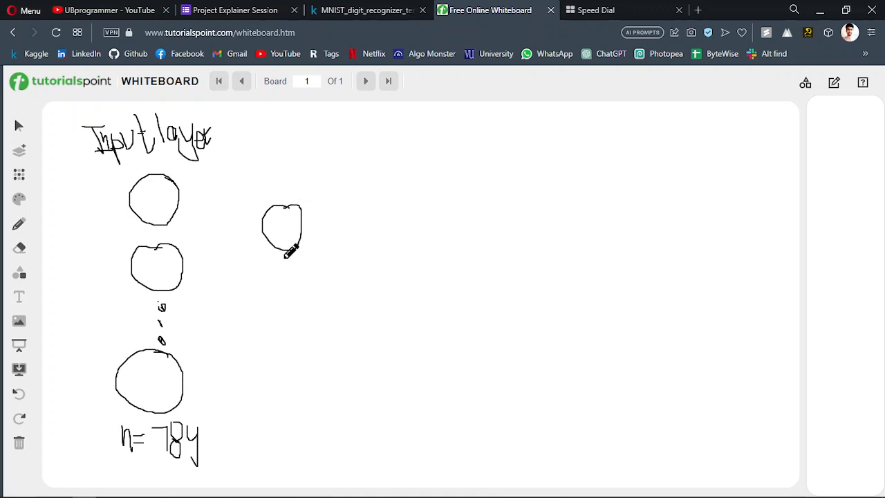
{"action": "left_click_drag", "start_coordinate": [280, 263], "coordinate": [282, 261]}
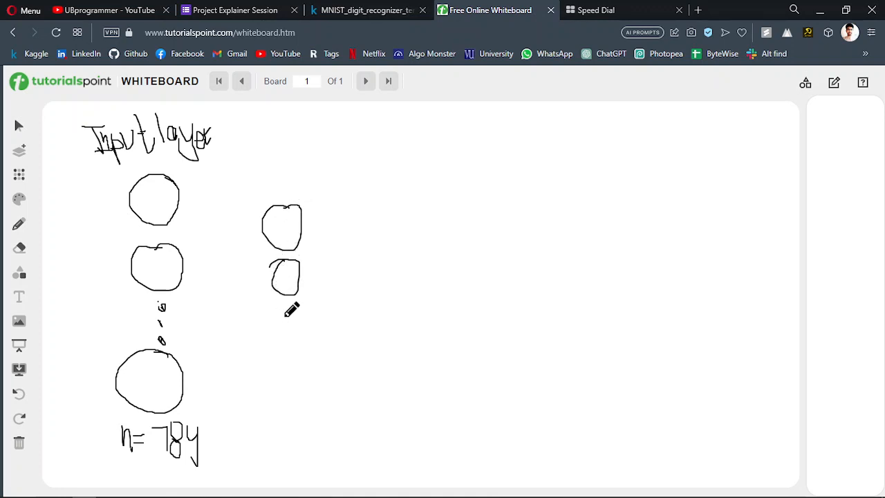
{"action": "mouse_move", "coordinate": [282, 310]}
{"action": "left_mouse_down"}
{"action": "mouse_move", "coordinate": [281, 346]}
{"action": "mouse_move", "coordinate": [311, 383]}
{"action": "mouse_move", "coordinate": [304, 345]}
{"action": "mouse_move", "coordinate": [289, 343]}
{"action": "left_mouse_up"}
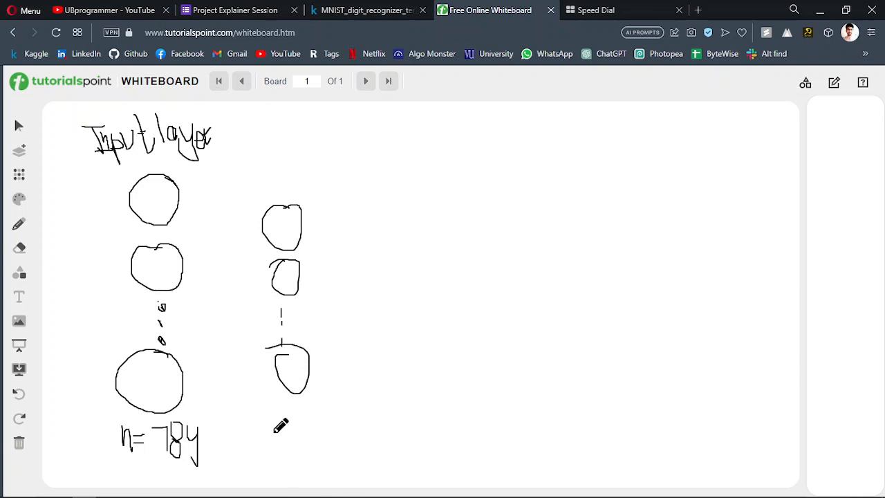
{"action": "mouse_move", "coordinate": [284, 416]}
{"action": "left_mouse_down"}
{"action": "mouse_move", "coordinate": [285, 437]}
{"action": "mouse_move", "coordinate": [304, 418]}
{"action": "mouse_move", "coordinate": [318, 422]}
{"action": "left_mouse_up"}
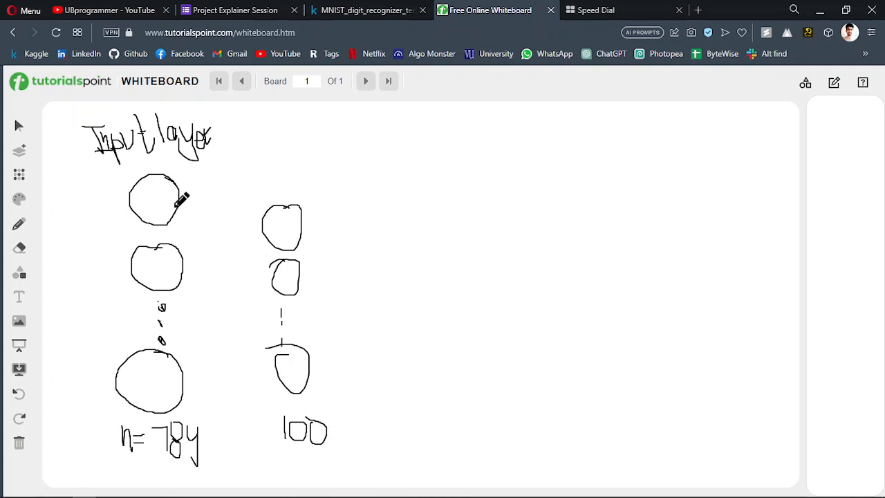
- Draw connection lines from every input circle to each hidden-layer circle
{"action": "left_click_drag", "start_coordinate": [181, 202], "coordinate": [280, 225]}
{"action": "left_click_drag", "start_coordinate": [184, 266], "coordinate": [271, 217]}
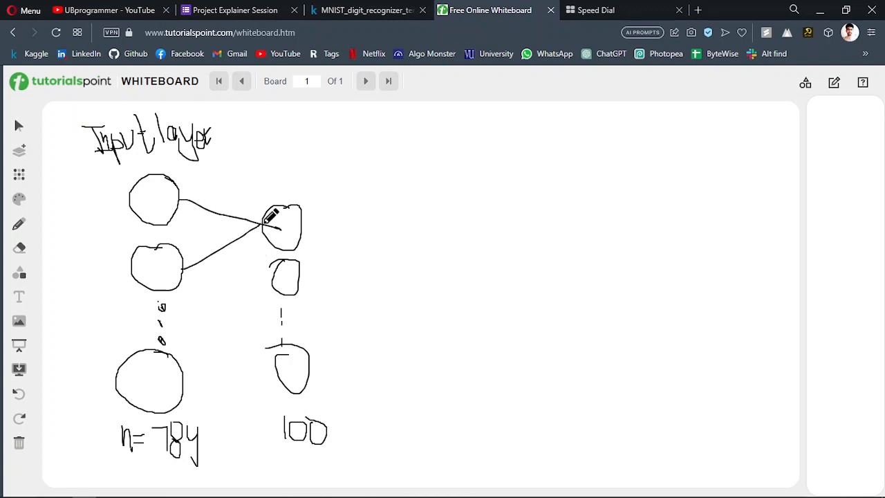
{"action": "left_click_drag", "start_coordinate": [184, 275], "coordinate": [276, 277]}
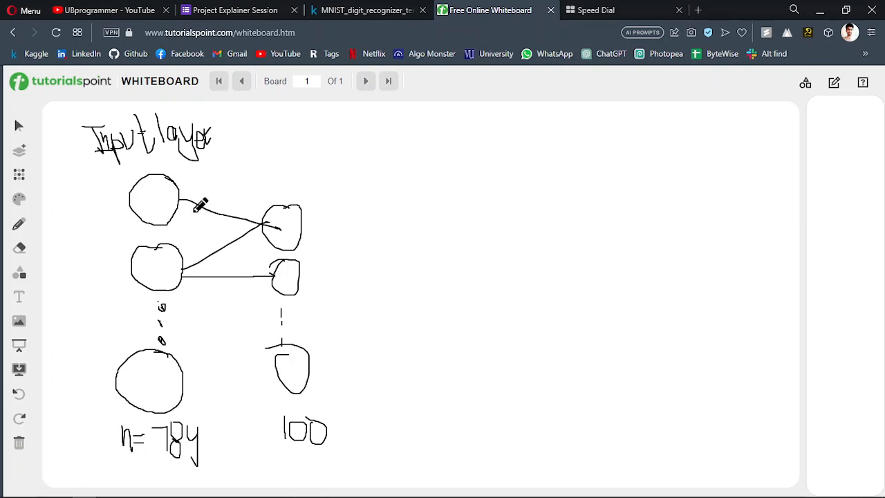
{"action": "left_click_drag", "start_coordinate": [181, 200], "coordinate": [275, 277]}
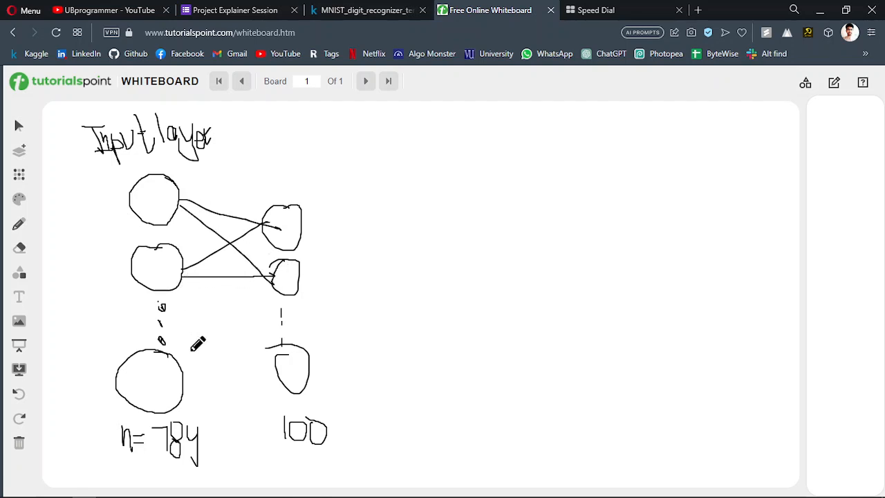
{"action": "left_click_drag", "start_coordinate": [180, 372], "coordinate": [277, 357]}
{"action": "left_click_drag", "start_coordinate": [183, 391], "coordinate": [275, 278]}
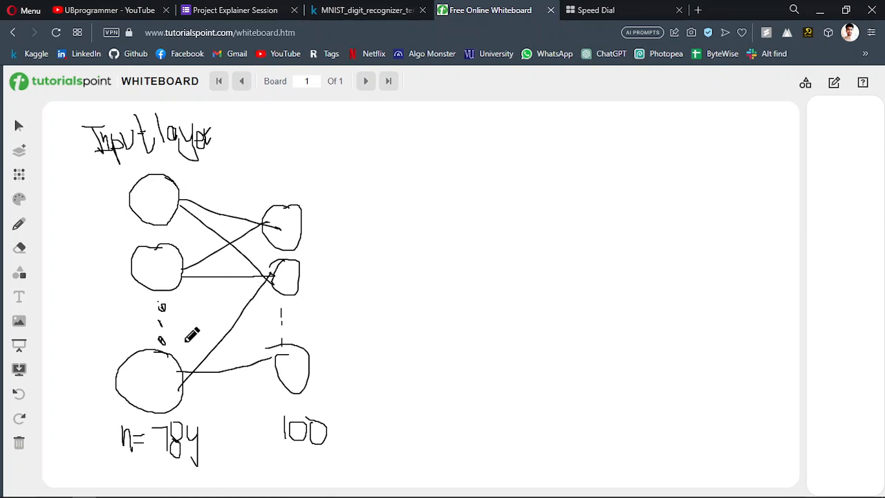
{"action": "left_click_drag", "start_coordinate": [173, 360], "coordinate": [266, 229]}
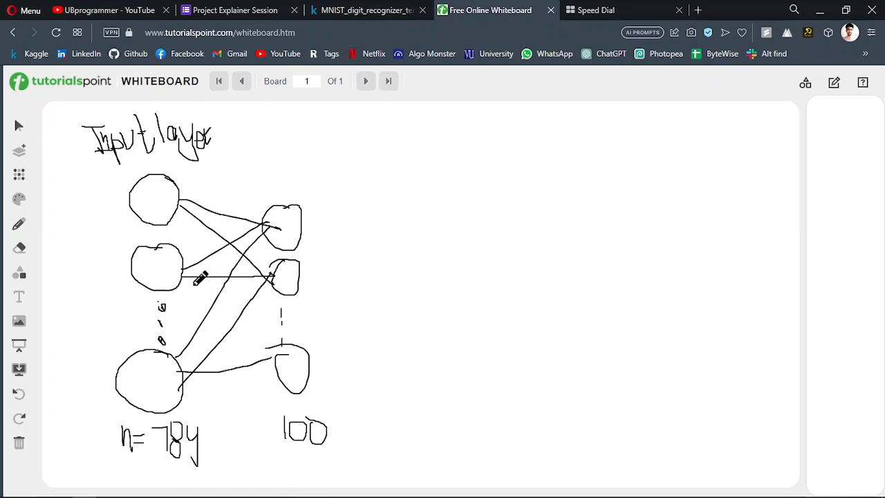
{"action": "left_click_drag", "start_coordinate": [184, 276], "coordinate": [290, 373]}
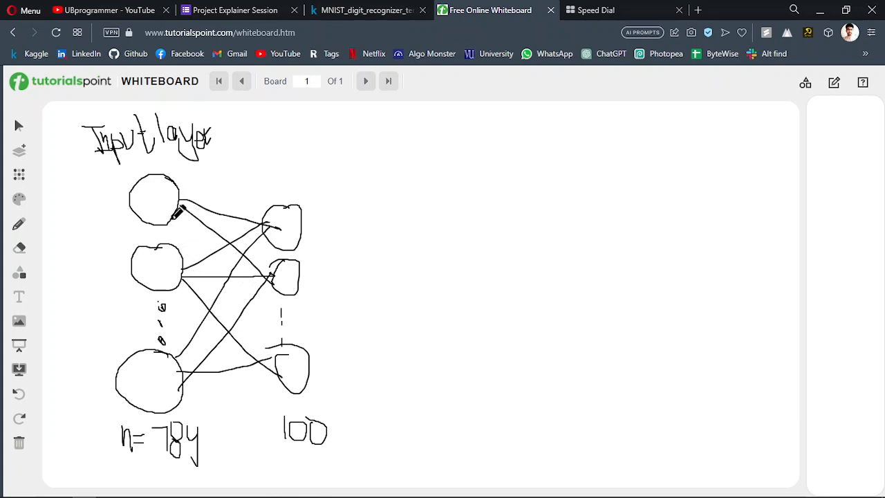
{"action": "left_click_drag", "start_coordinate": [179, 213], "coordinate": [287, 359]}
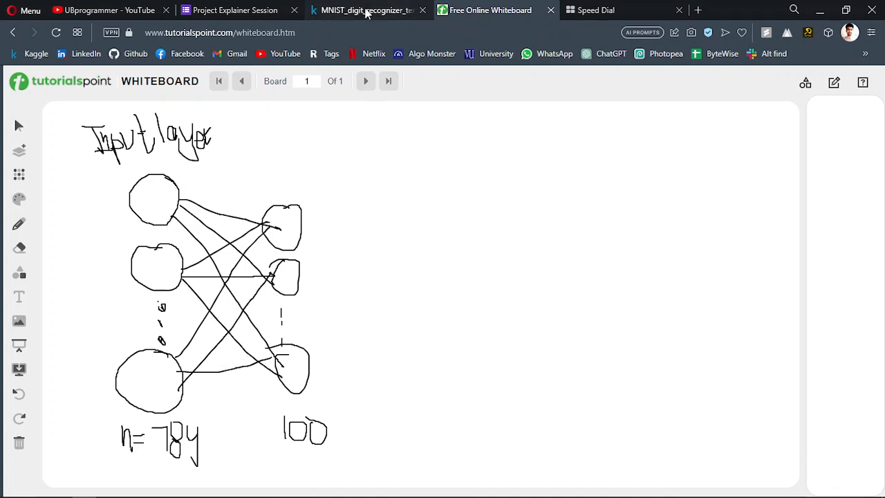
- Switch to the Kaggle notebook and single out the second hidden layer's size 50 in Dense(50, ...)
{"action": "left_click", "coordinate": [235, 9]}
{"action": "left_click", "coordinate": [367, 10]}
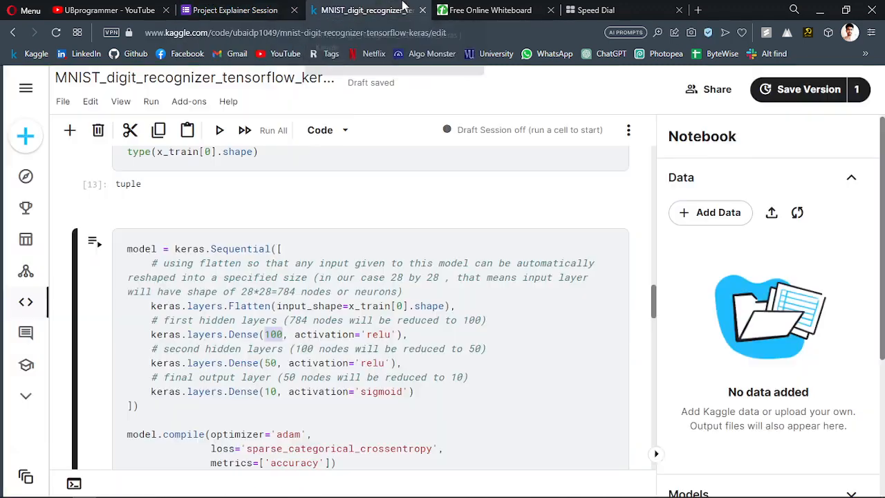
{"action": "double_click", "coordinate": [271, 363]}
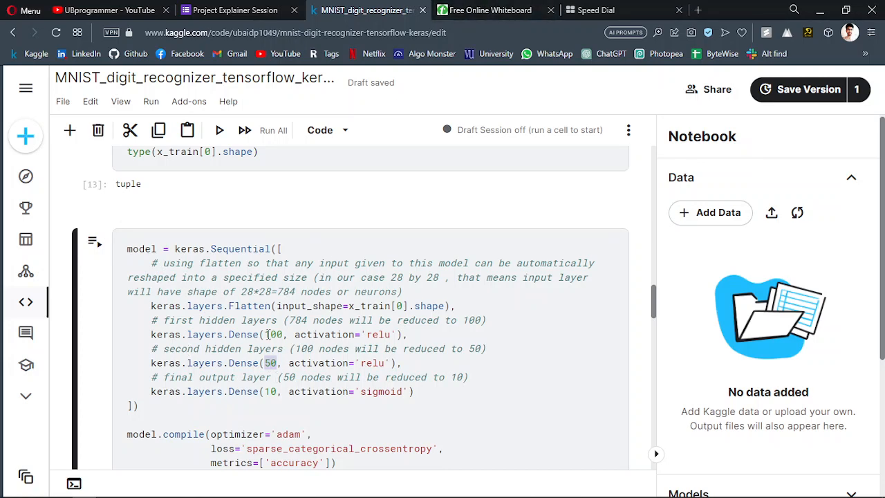
- Back on the whiteboard, draw the 50-neuron layer as a third column of circles with gap dots
{"action": "left_click", "coordinate": [493, 10]}
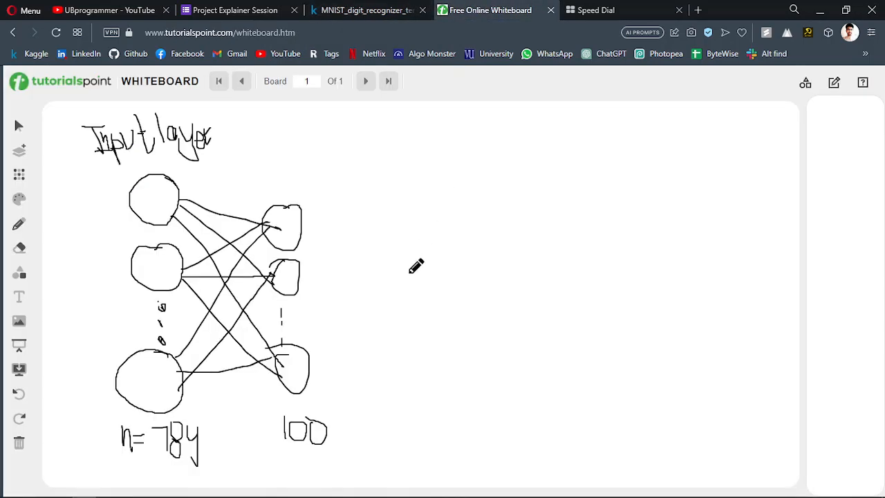
{"action": "left_click_drag", "start_coordinate": [400, 217], "coordinate": [388, 228]}
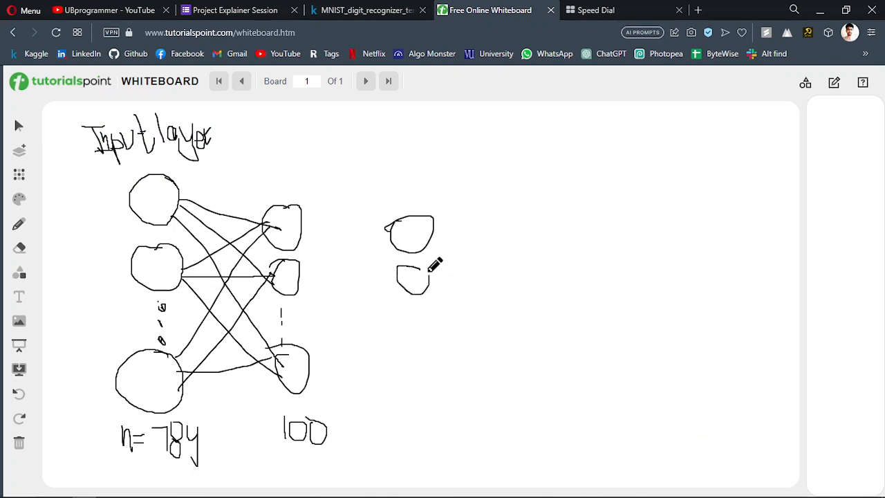
{"action": "mouse_move", "coordinate": [397, 268]}
{"action": "left_mouse_down"}
{"action": "mouse_move", "coordinate": [415, 297]}
{"action": "mouse_move", "coordinate": [415, 333]}
{"action": "mouse_move", "coordinate": [429, 349]}
{"action": "left_mouse_up"}
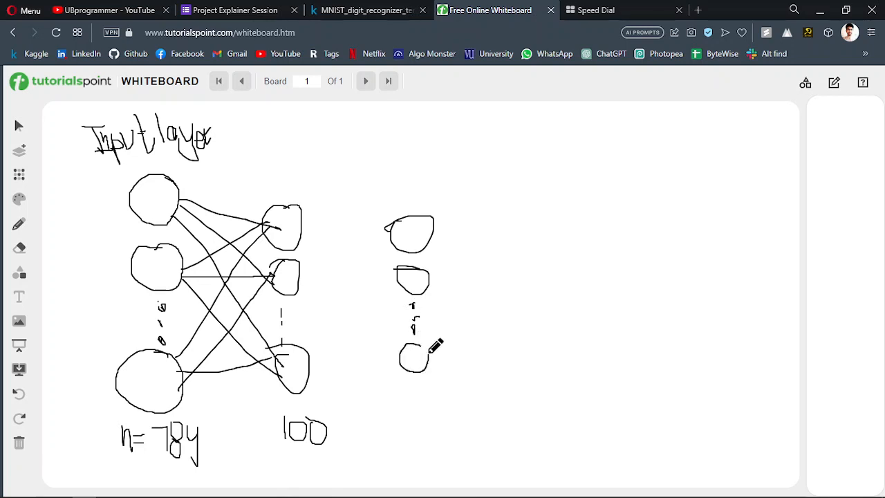
{"action": "mouse_move", "coordinate": [397, 406]}
{"action": "left_mouse_down"}
{"action": "mouse_move", "coordinate": [424, 420]}
{"action": "mouse_move", "coordinate": [405, 433]}
{"action": "mouse_move", "coordinate": [428, 412]}
{"action": "left_mouse_up"}
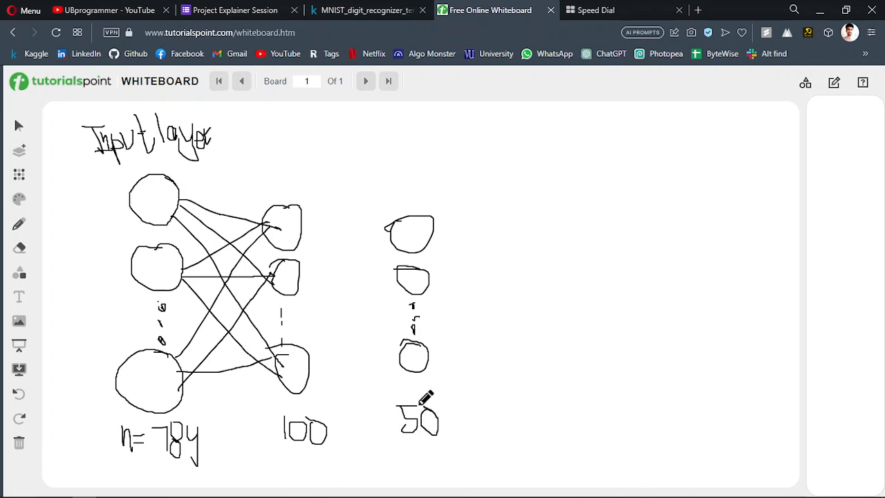
- Draw connecting lines from the top two 100-layer nodes to every 50-layer node
{"action": "left_click_drag", "start_coordinate": [302, 222], "coordinate": [389, 238]}
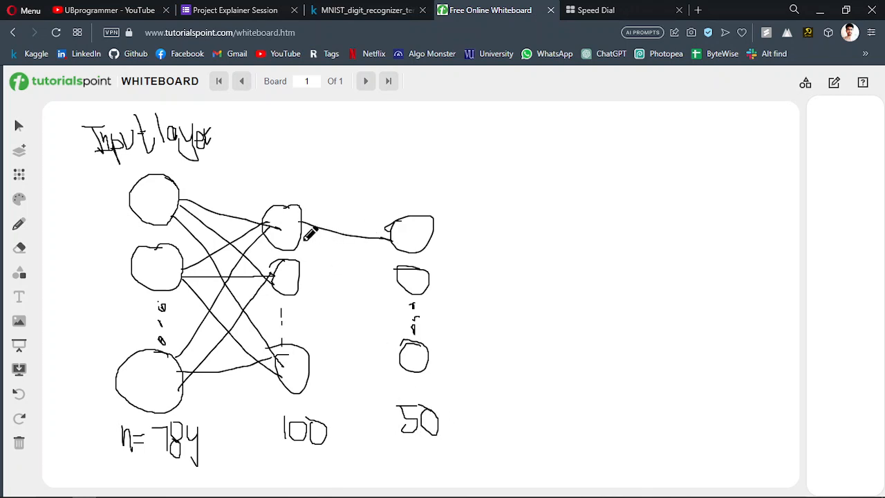
{"action": "left_click_drag", "start_coordinate": [302, 228], "coordinate": [412, 284]}
{"action": "left_click_drag", "start_coordinate": [304, 232], "coordinate": [408, 354]}
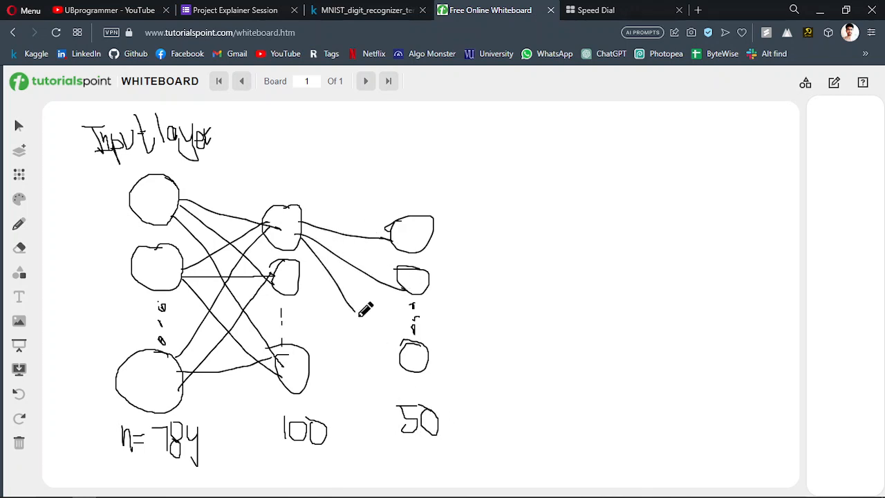
{"action": "left_click_drag", "start_coordinate": [304, 280], "coordinate": [397, 222]}
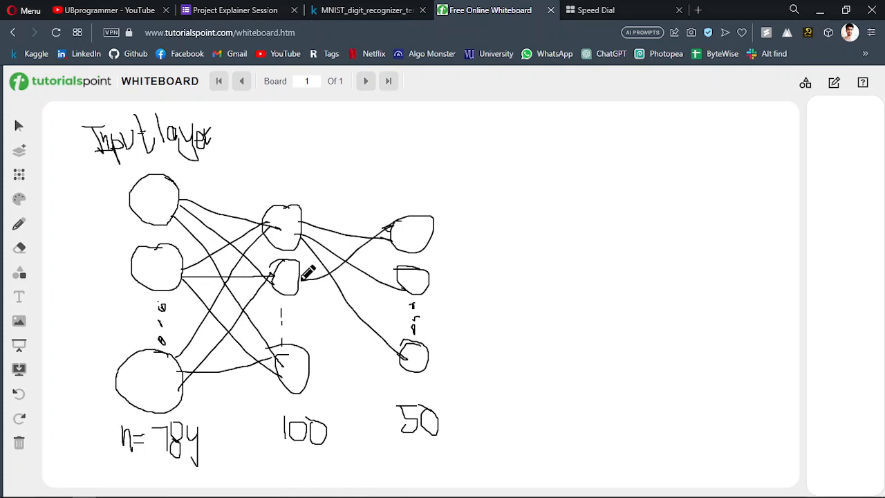
{"action": "left_click_drag", "start_coordinate": [308, 273], "coordinate": [412, 235]}
{"action": "left_click_drag", "start_coordinate": [304, 282], "coordinate": [402, 238]}
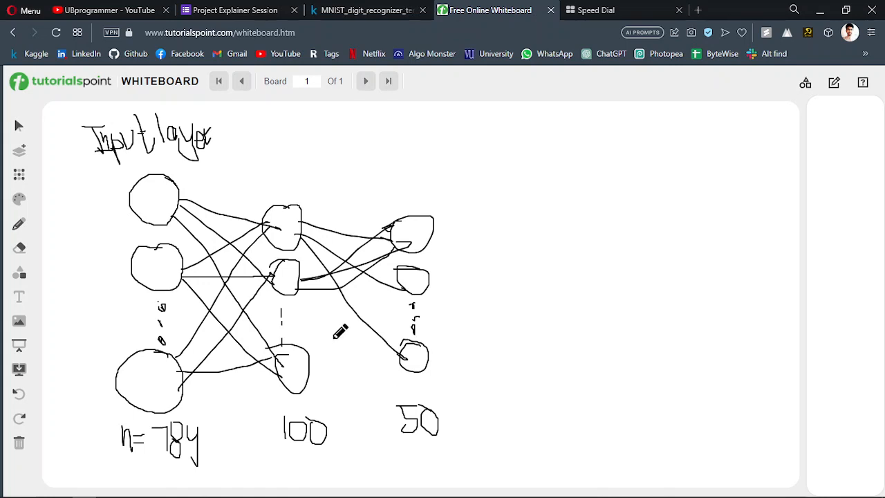
- Draw connecting lines from the remaining 100-layer nodes to the middle and bottom 50-layer nodes
{"action": "left_click_drag", "start_coordinate": [303, 280], "coordinate": [397, 275]}
{"action": "left_click_drag", "start_coordinate": [314, 351], "coordinate": [408, 280]}
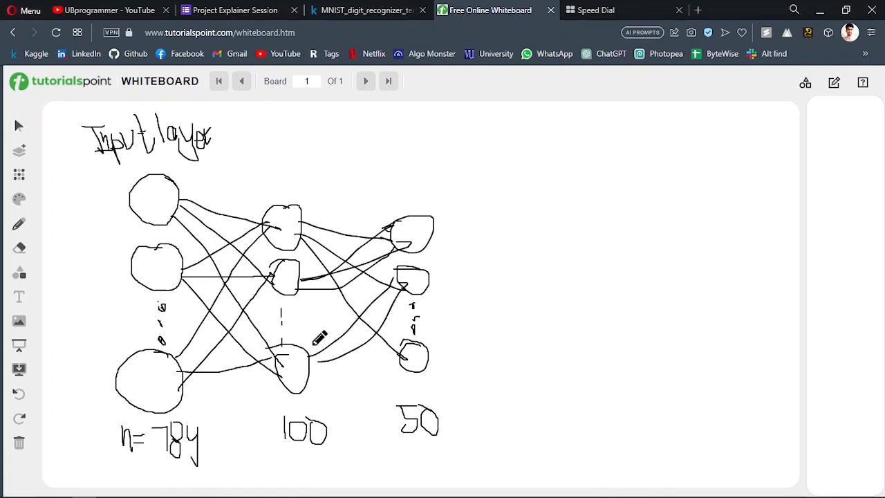
{"action": "left_click_drag", "start_coordinate": [318, 339], "coordinate": [418, 271]}
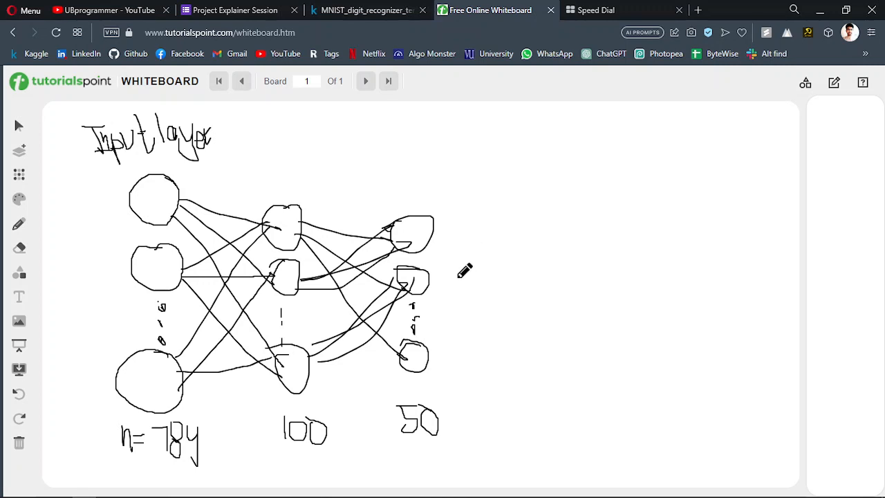
{"action": "left_click_drag", "start_coordinate": [324, 360], "coordinate": [436, 343]}
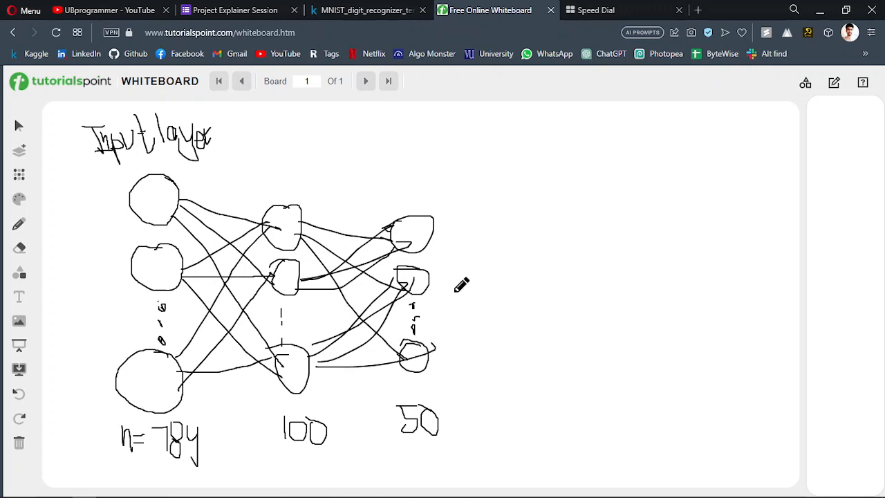
- Glance at the Kaggle MNIST notebook, then bring the whiteboard drawing back up
{"action": "left_click", "coordinate": [367, 10]}
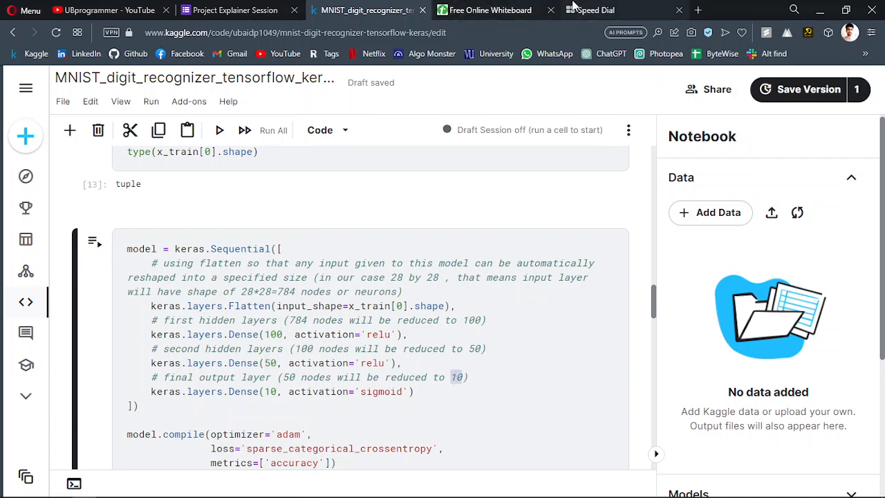
{"action": "left_click", "coordinate": [490, 10]}
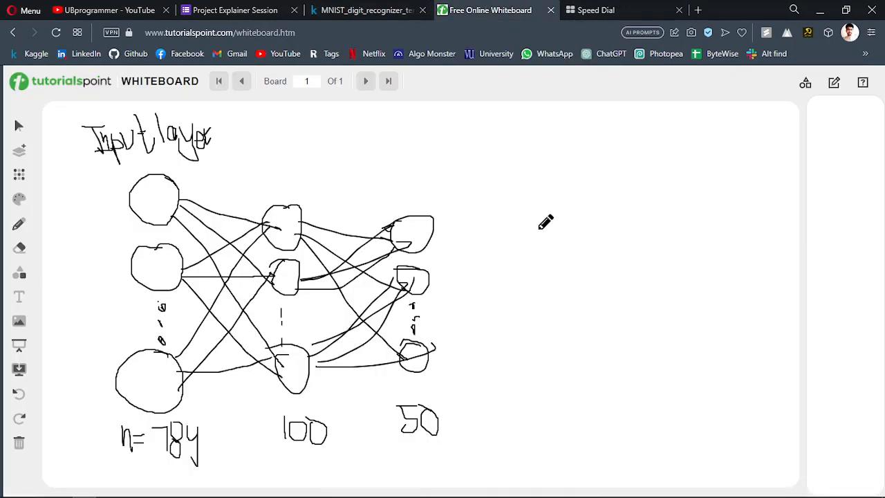
- Draw the output column of small circles with gap dots and write 10 beneath it
{"action": "left_click_drag", "start_coordinate": [555, 232], "coordinate": [553, 235]}
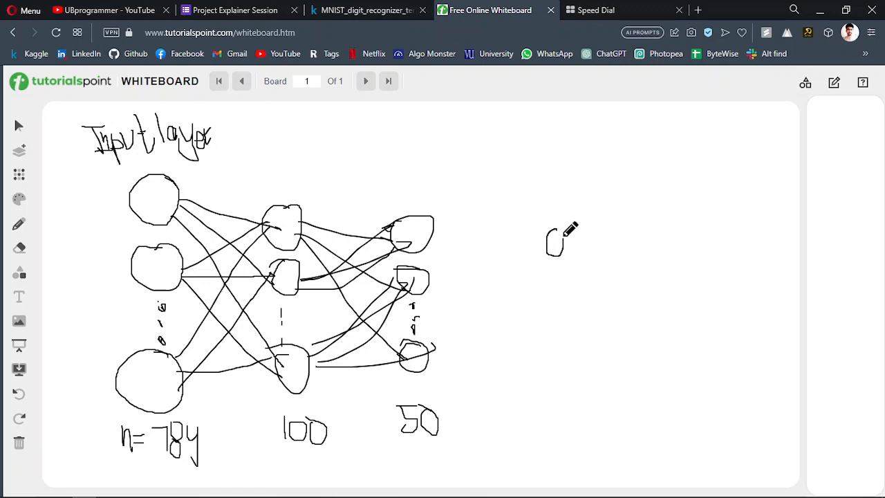
{"action": "left_click_drag", "start_coordinate": [557, 266], "coordinate": [557, 330]}
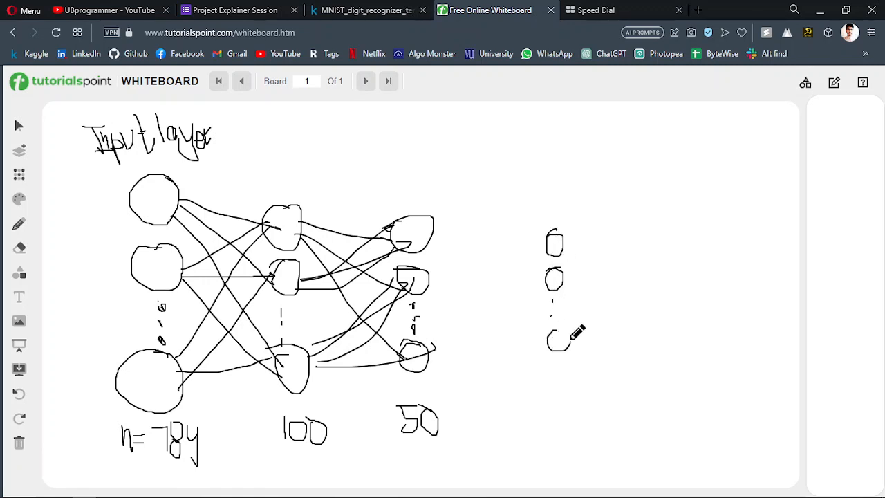
{"action": "left_click_drag", "start_coordinate": [550, 377], "coordinate": [564, 409]}
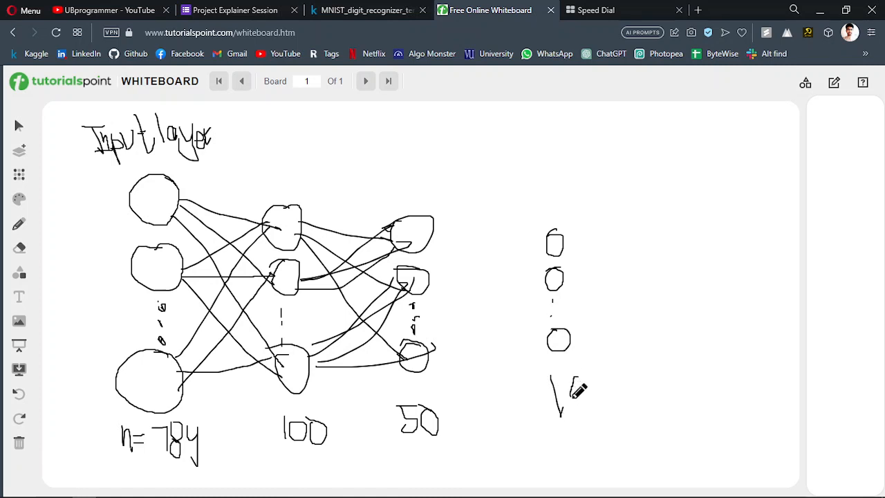
{"action": "left_click_drag", "start_coordinate": [578, 377], "coordinate": [580, 379]}
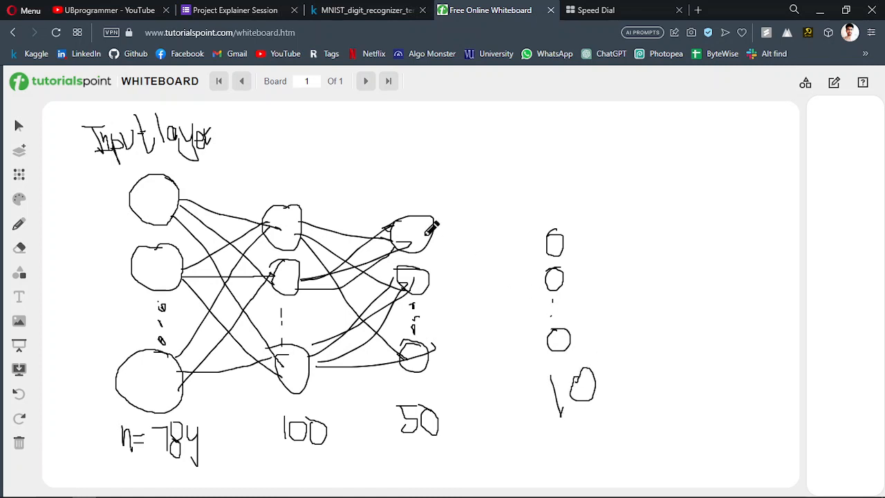
- Draw connecting lines from the 50-layer nodes to each of the output neurons
{"action": "left_click_drag", "start_coordinate": [434, 229], "coordinate": [538, 242]}
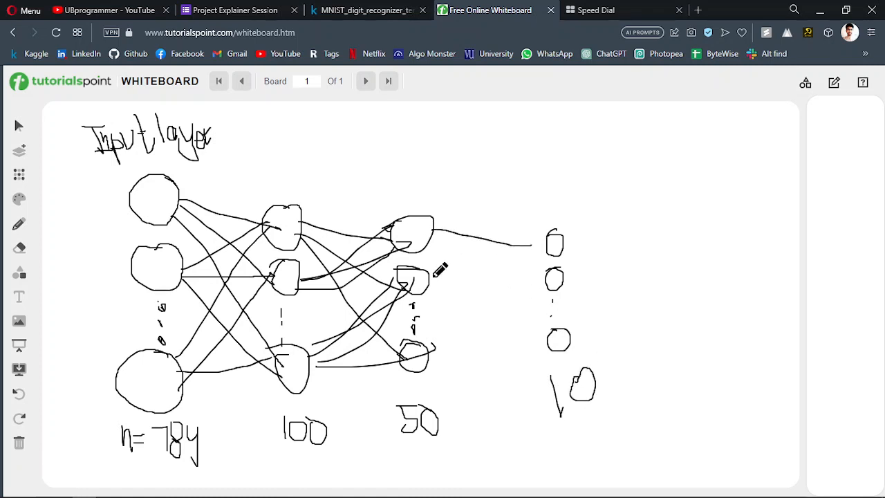
{"action": "left_click_drag", "start_coordinate": [436, 275], "coordinate": [553, 242]}
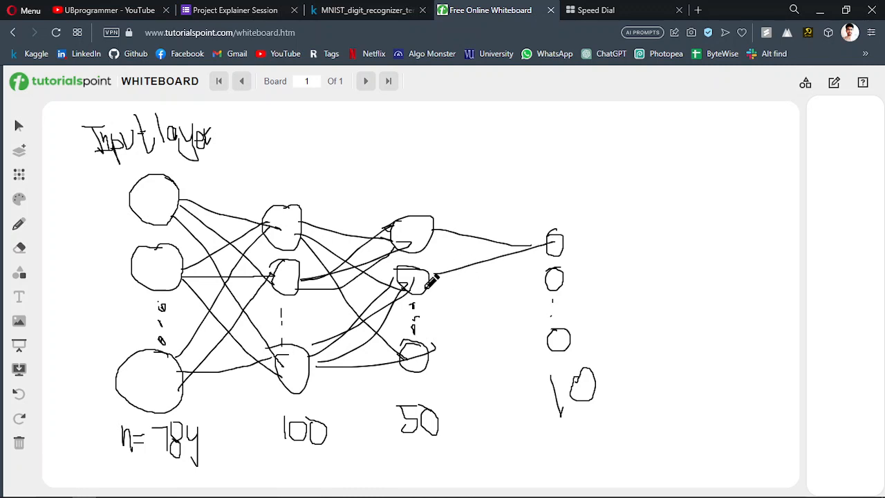
{"action": "left_click_drag", "start_coordinate": [432, 282], "coordinate": [542, 276]}
{"action": "left_click_drag", "start_coordinate": [430, 346], "coordinate": [560, 309]}
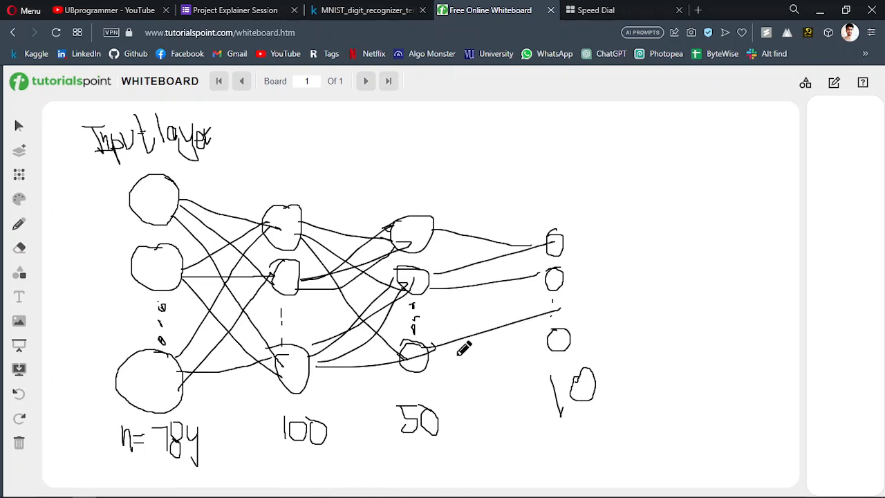
{"action": "left_click_drag", "start_coordinate": [444, 345], "coordinate": [561, 340]}
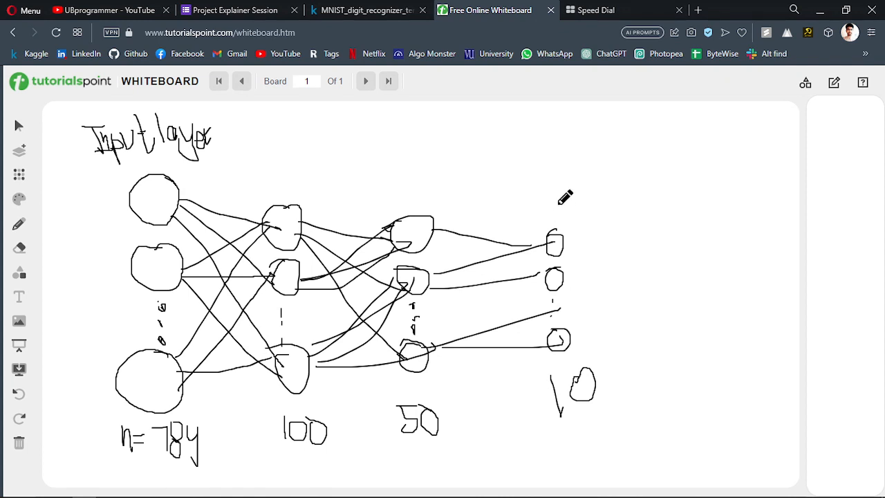
- Enclose the output neurons in an oval and add an arrow leading out labelled 'Output'
{"action": "left_click_drag", "start_coordinate": [565, 199], "coordinate": [558, 201]}
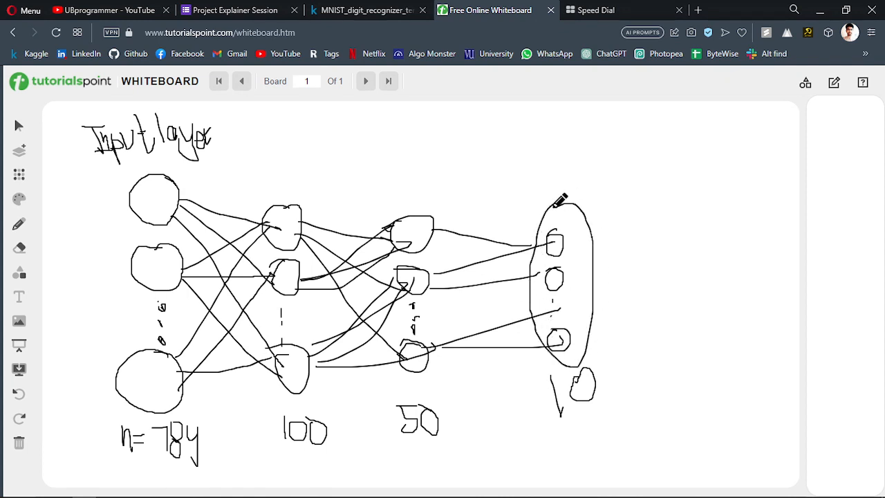
{"action": "mouse_move", "coordinate": [584, 248]}
{"action": "left_mouse_down"}
{"action": "mouse_move", "coordinate": [626, 239]}
{"action": "mouse_move", "coordinate": [622, 246]}
{"action": "mouse_move", "coordinate": [647, 222]}
{"action": "mouse_move", "coordinate": [679, 252]}
{"action": "left_mouse_up"}
{"action": "left_click_drag", "start_coordinate": [684, 207], "coordinate": [698, 259]}
{"action": "mouse_move", "coordinate": [677, 232]}
{"action": "left_mouse_down"}
{"action": "mouse_move", "coordinate": [702, 232]}
{"action": "mouse_move", "coordinate": [722, 301]}
{"action": "left_mouse_up"}
{"action": "mouse_move", "coordinate": [712, 228]}
{"action": "left_mouse_down"}
{"action": "mouse_move", "coordinate": [716, 255]}
{"action": "mouse_move", "coordinate": [741, 218]}
{"action": "mouse_move", "coordinate": [764, 242]}
{"action": "mouse_move", "coordinate": [761, 216]}
{"action": "left_mouse_up"}
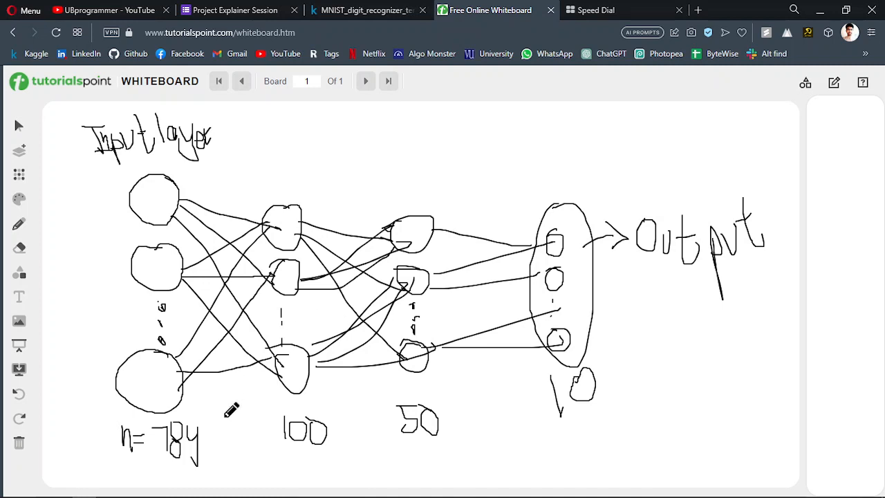
- Box the layer sizes, box the two hidden layers, and draw an arrow up from that box
{"action": "mouse_move", "coordinate": [608, 356]}
{"action": "left_mouse_down"}
{"action": "mouse_move", "coordinate": [159, 397]}
{"action": "mouse_move", "coordinate": [121, 453]}
{"action": "mouse_move", "coordinate": [477, 467]}
{"action": "mouse_move", "coordinate": [639, 401]}
{"action": "mouse_move", "coordinate": [617, 353]}
{"action": "left_mouse_up"}
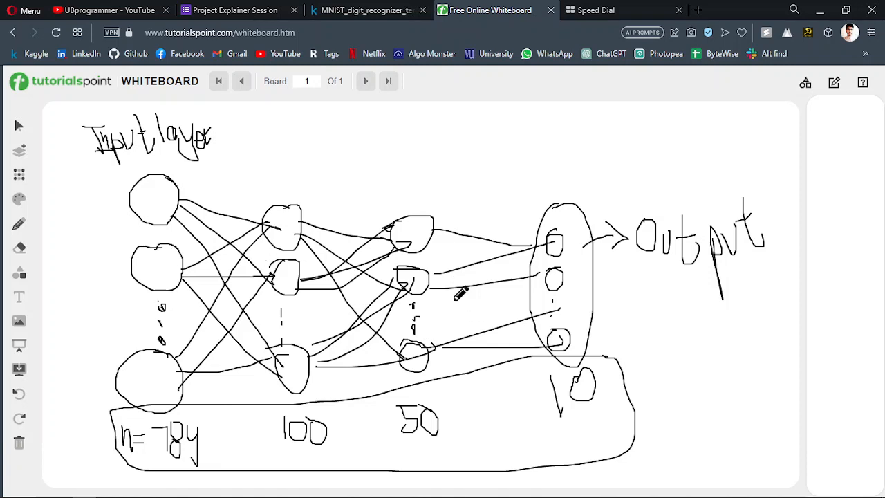
{"action": "mouse_move", "coordinate": [416, 178]}
{"action": "left_mouse_down"}
{"action": "mouse_move", "coordinate": [265, 168]}
{"action": "mouse_move", "coordinate": [252, 252]}
{"action": "mouse_move", "coordinate": [255, 377]}
{"action": "mouse_move", "coordinate": [346, 387]}
{"action": "mouse_move", "coordinate": [456, 374]}
{"action": "mouse_move", "coordinate": [446, 187]}
{"action": "mouse_move", "coordinate": [408, 176]}
{"action": "left_mouse_up"}
{"action": "mouse_move", "coordinate": [352, 188]}
{"action": "left_mouse_down"}
{"action": "mouse_move", "coordinate": [424, 140]}
{"action": "mouse_move", "coordinate": [404, 135]}
{"action": "mouse_move", "coordinate": [418, 170]}
{"action": "left_mouse_up"}
- Write the label 'hidden' above the arrow and number the hidden layers 1 and 2
{"action": "mouse_move", "coordinate": [437, 123]}
{"action": "left_mouse_down"}
{"action": "mouse_move", "coordinate": [464, 163]}
{"action": "mouse_move", "coordinate": [484, 125]}
{"action": "mouse_move", "coordinate": [484, 155]}
{"action": "left_mouse_up"}
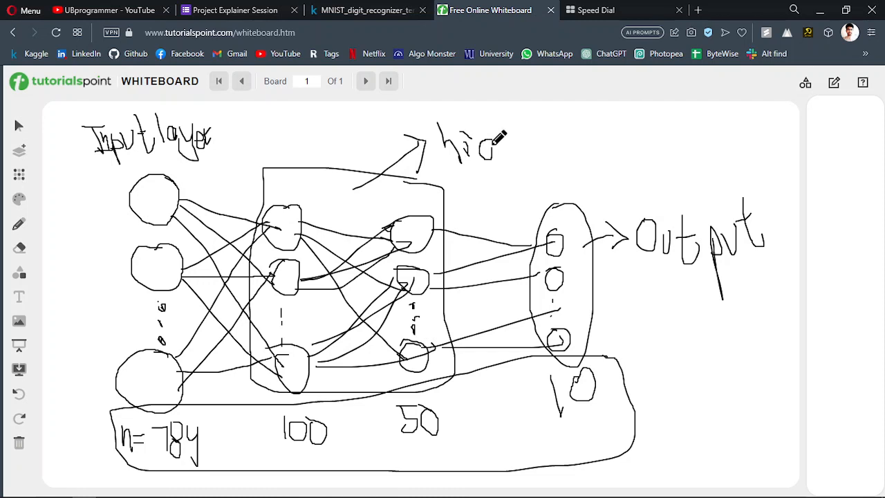
{"action": "mouse_move", "coordinate": [494, 121]}
{"action": "left_mouse_down"}
{"action": "mouse_move", "coordinate": [496, 156]}
{"action": "mouse_move", "coordinate": [515, 152]}
{"action": "mouse_move", "coordinate": [517, 123]}
{"action": "mouse_move", "coordinate": [525, 152]}
{"action": "mouse_move", "coordinate": [565, 153]}
{"action": "left_mouse_up"}
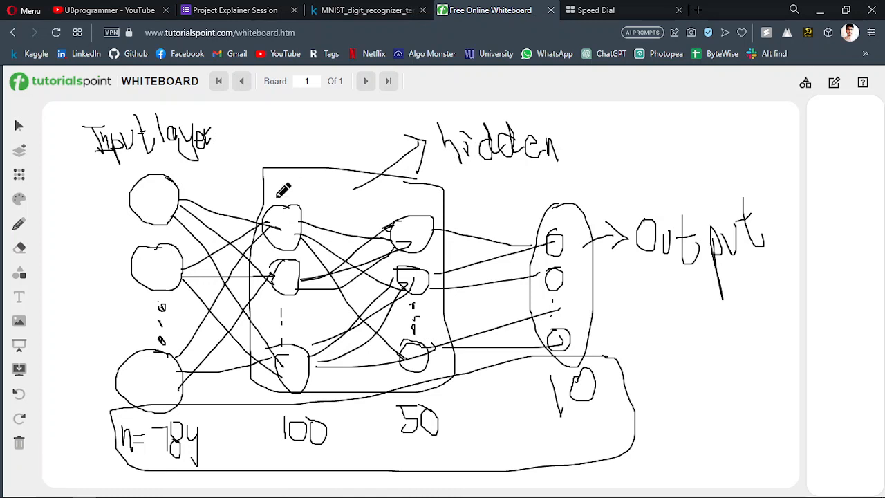
{"action": "mouse_move", "coordinate": [285, 188]}
{"action": "left_mouse_down"}
{"action": "mouse_move", "coordinate": [301, 175]}
{"action": "mouse_move", "coordinate": [299, 197]}
{"action": "mouse_move", "coordinate": [310, 197]}
{"action": "left_mouse_up"}
{"action": "left_click_drag", "start_coordinate": [386, 197], "coordinate": [418, 206]}
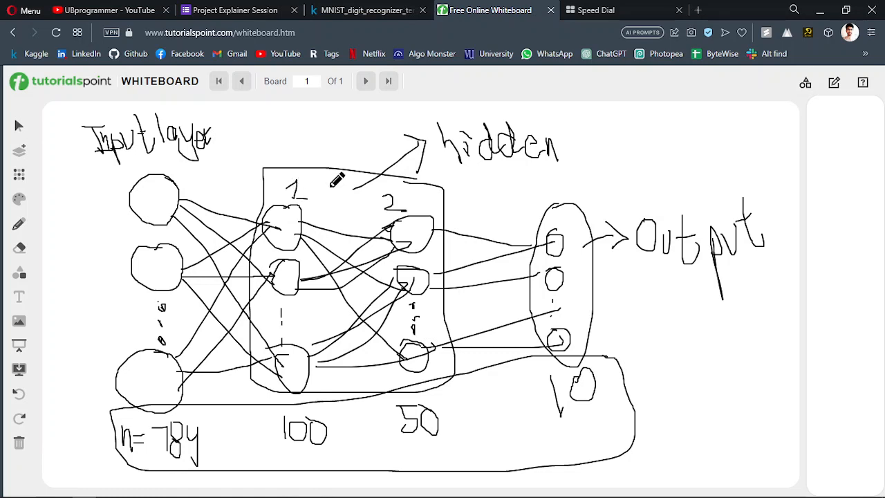
{"action": "left_click", "coordinate": [358, 9]}
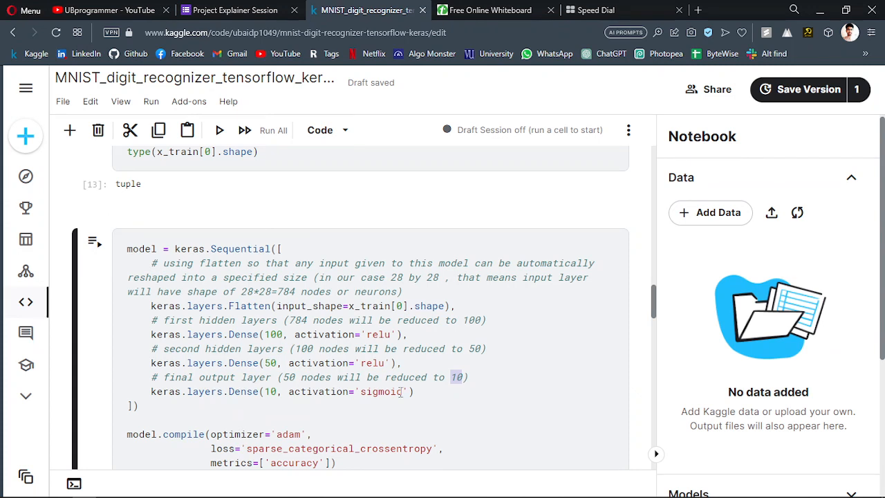
- Single out the 'relu' and 'sigmoid' activations in the model cell, then bring the OBS recorder window forward
{"action": "double_click", "coordinate": [377, 334]}
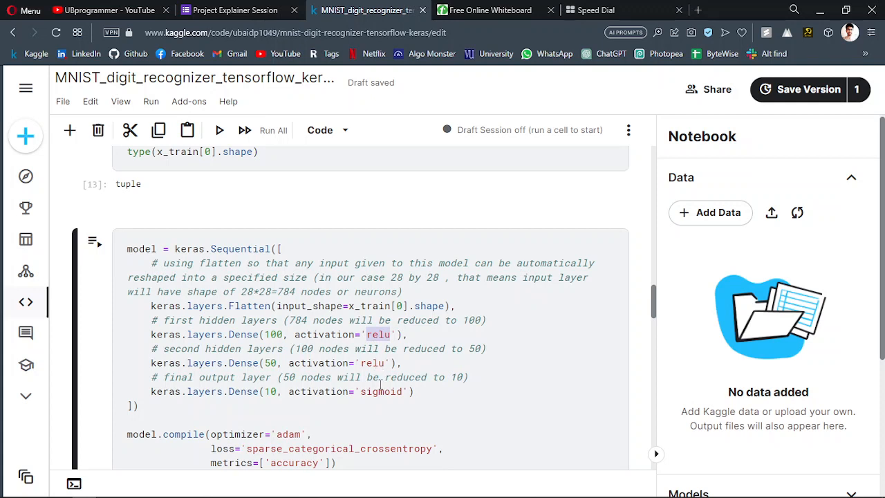
{"action": "double_click", "coordinate": [383, 392]}
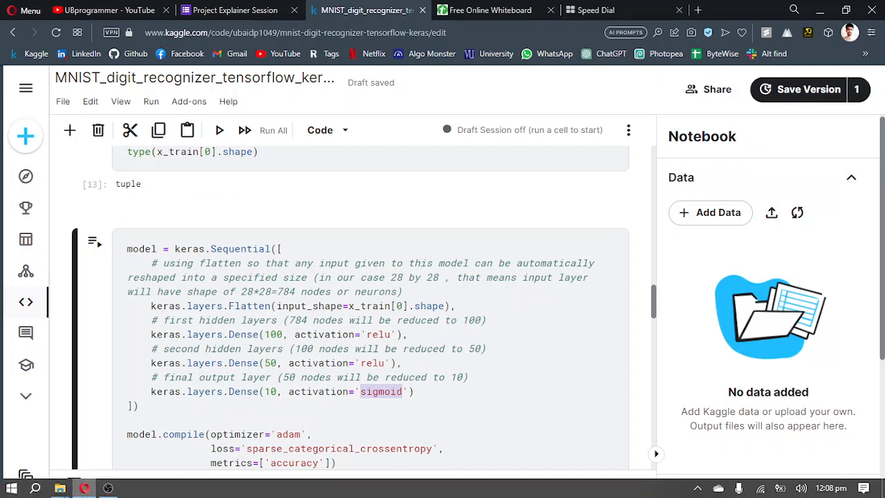
{"action": "left_click", "coordinate": [109, 488]}
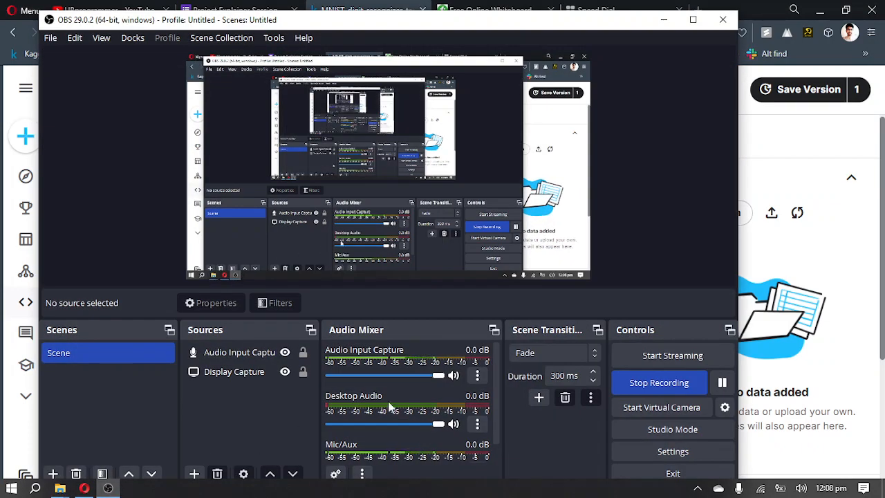